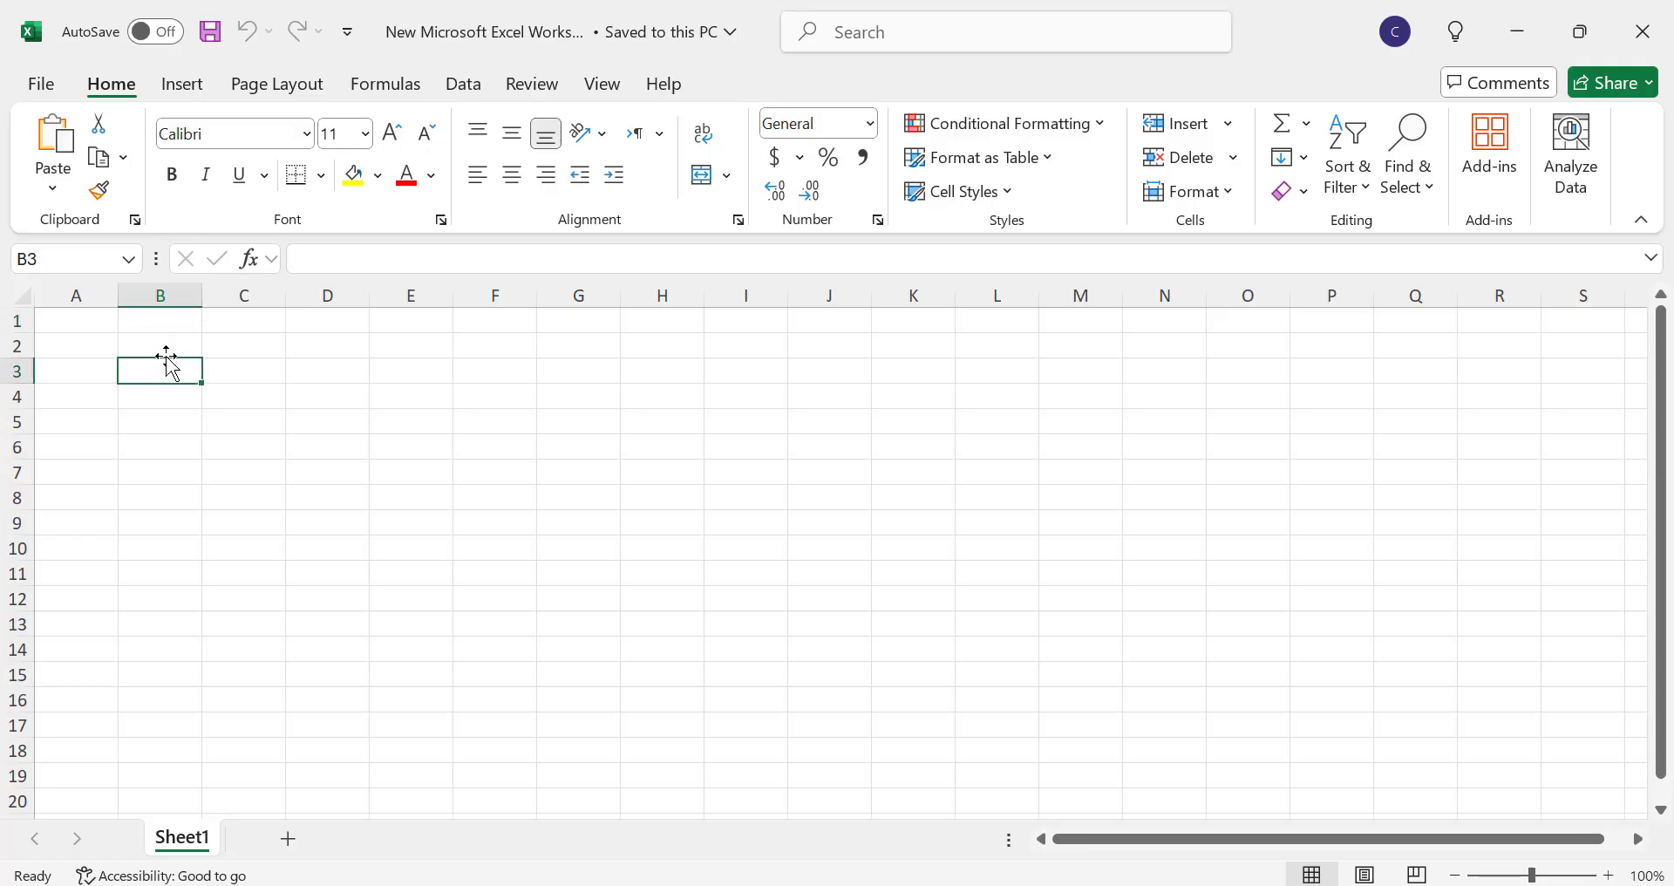
Step: Enter the column headers Product, Price, Quantity and Total in cells B2 through E2
{"action": "left_click", "coordinate": [166, 348]}
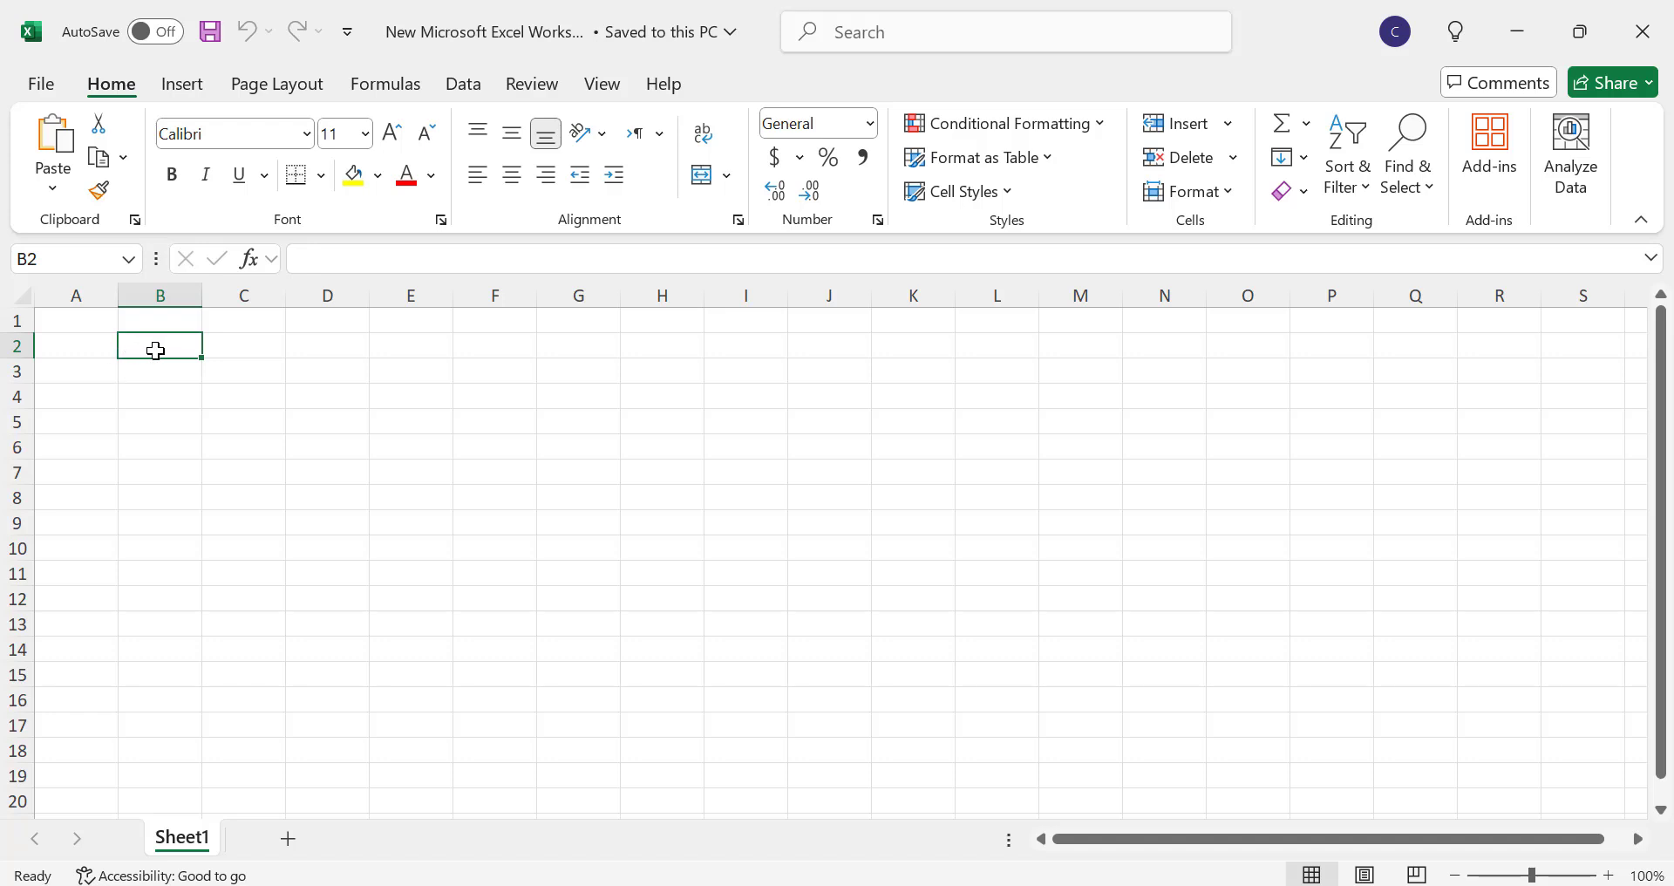
{"action": "type", "text": "Pro"}
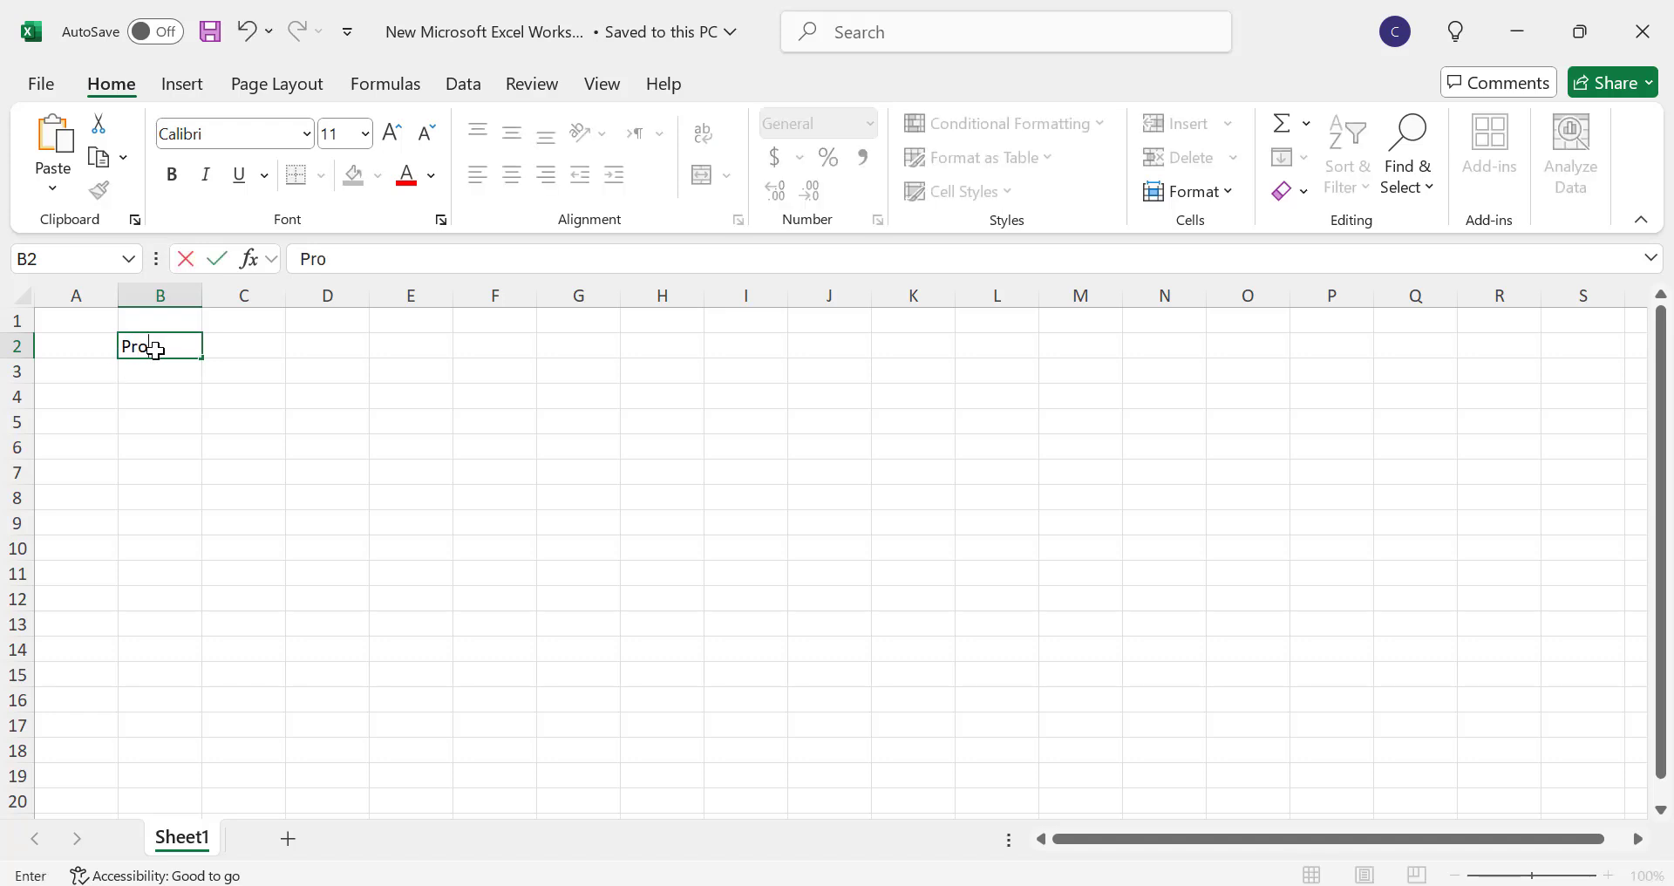
{"action": "type", "text": "duct"}
{"action": "left_click", "coordinate": [240, 350]}
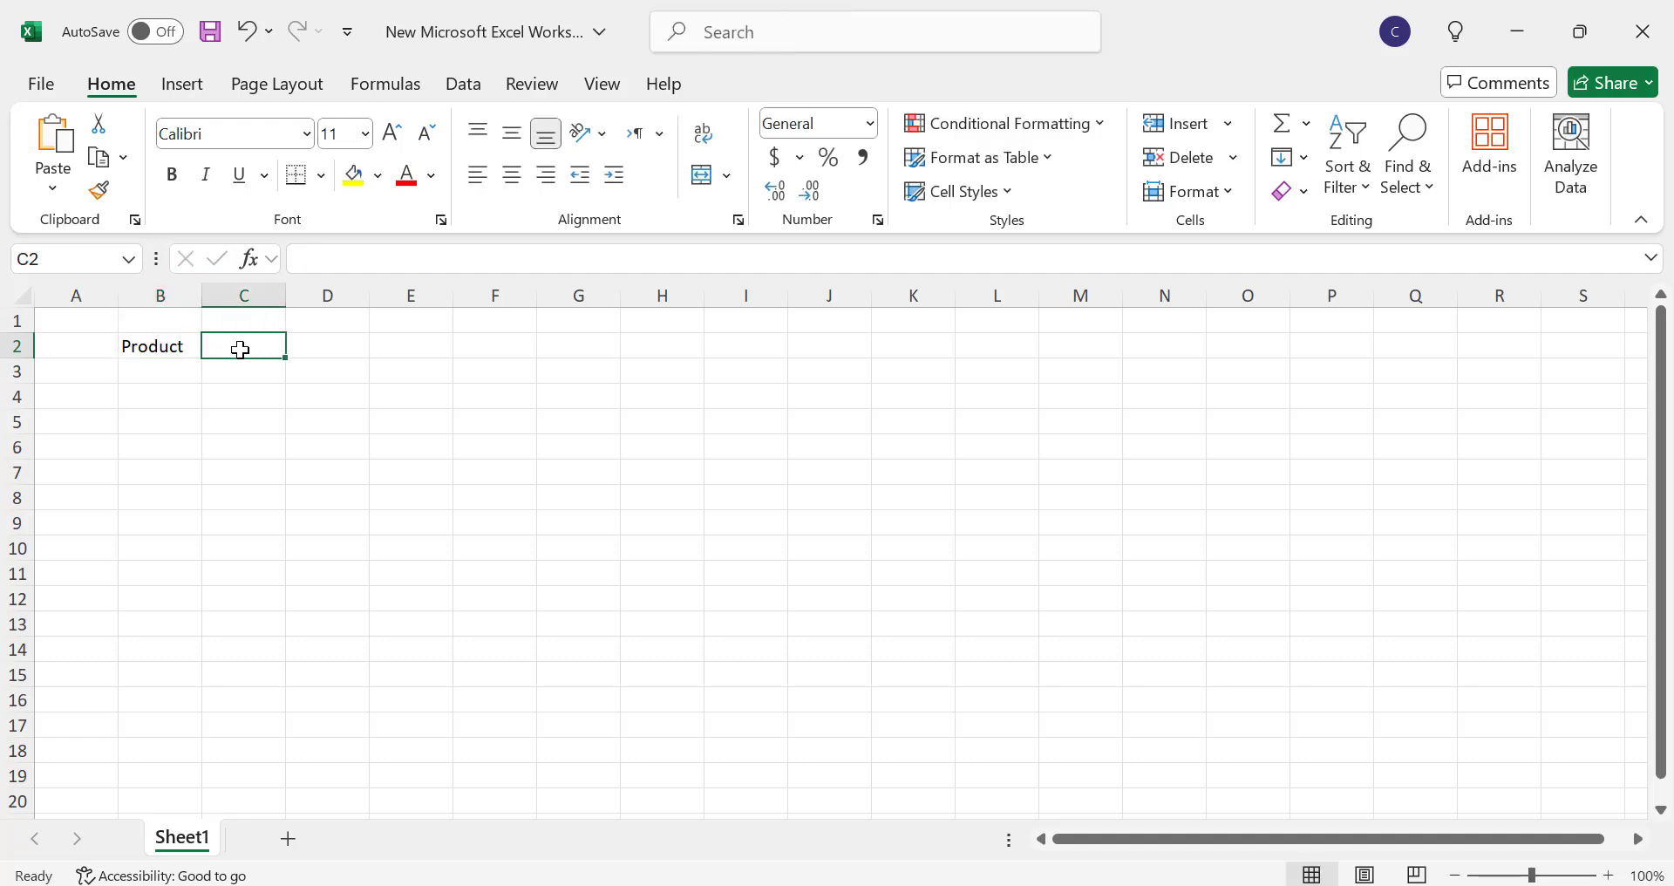
{"action": "type", "text": "Pr"}
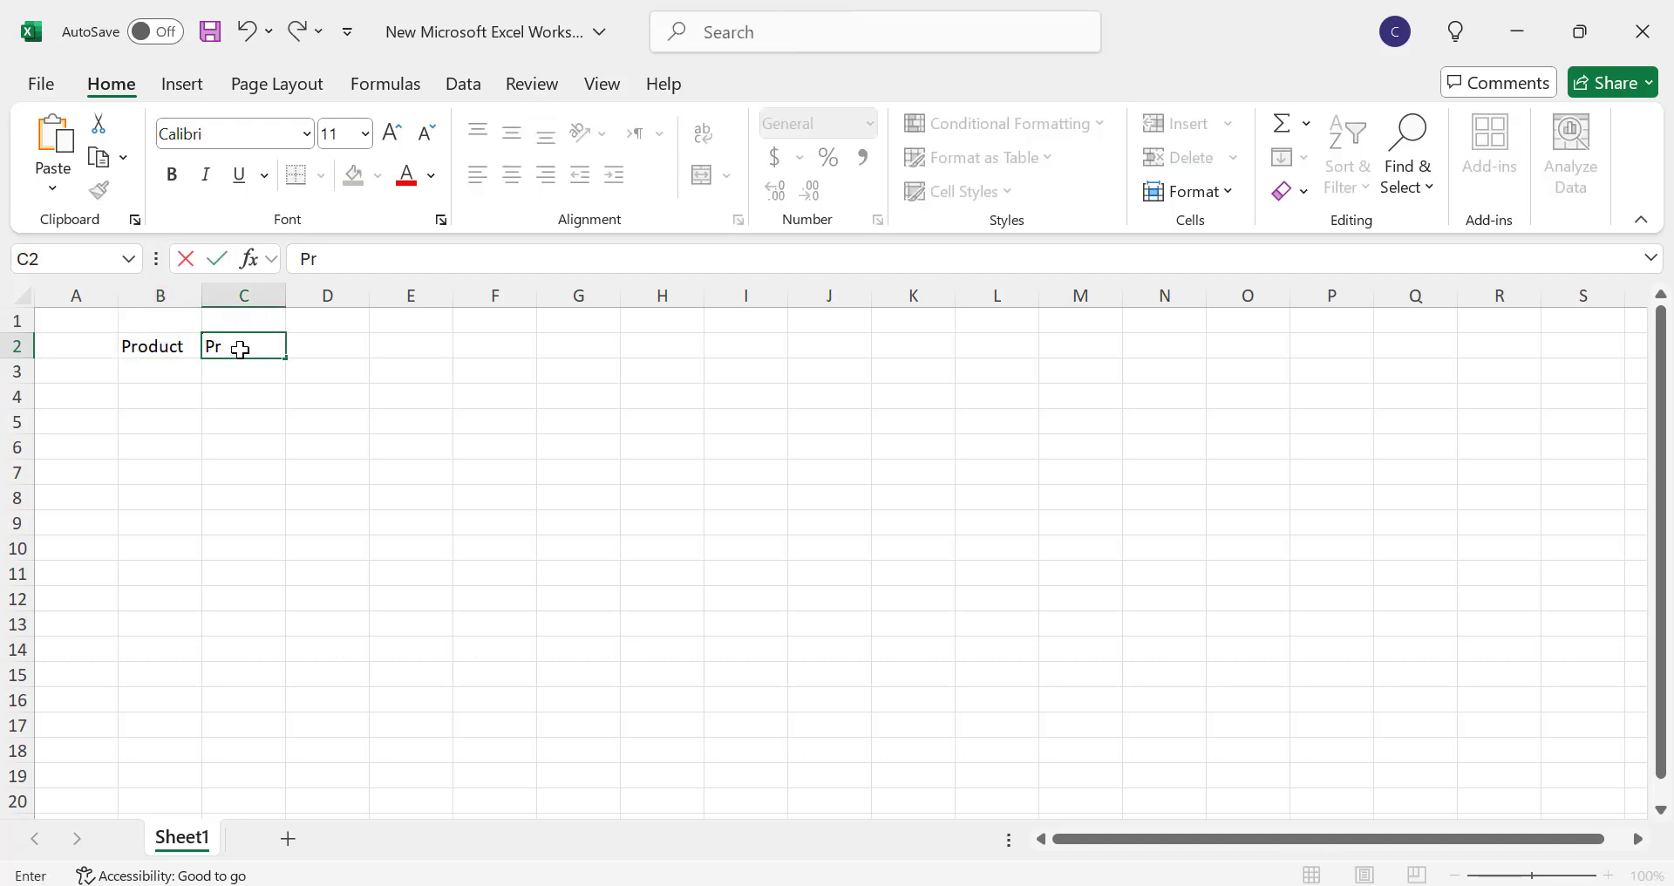
{"action": "type", "text": "ice"}
{"action": "left_click", "coordinate": [321, 349]}
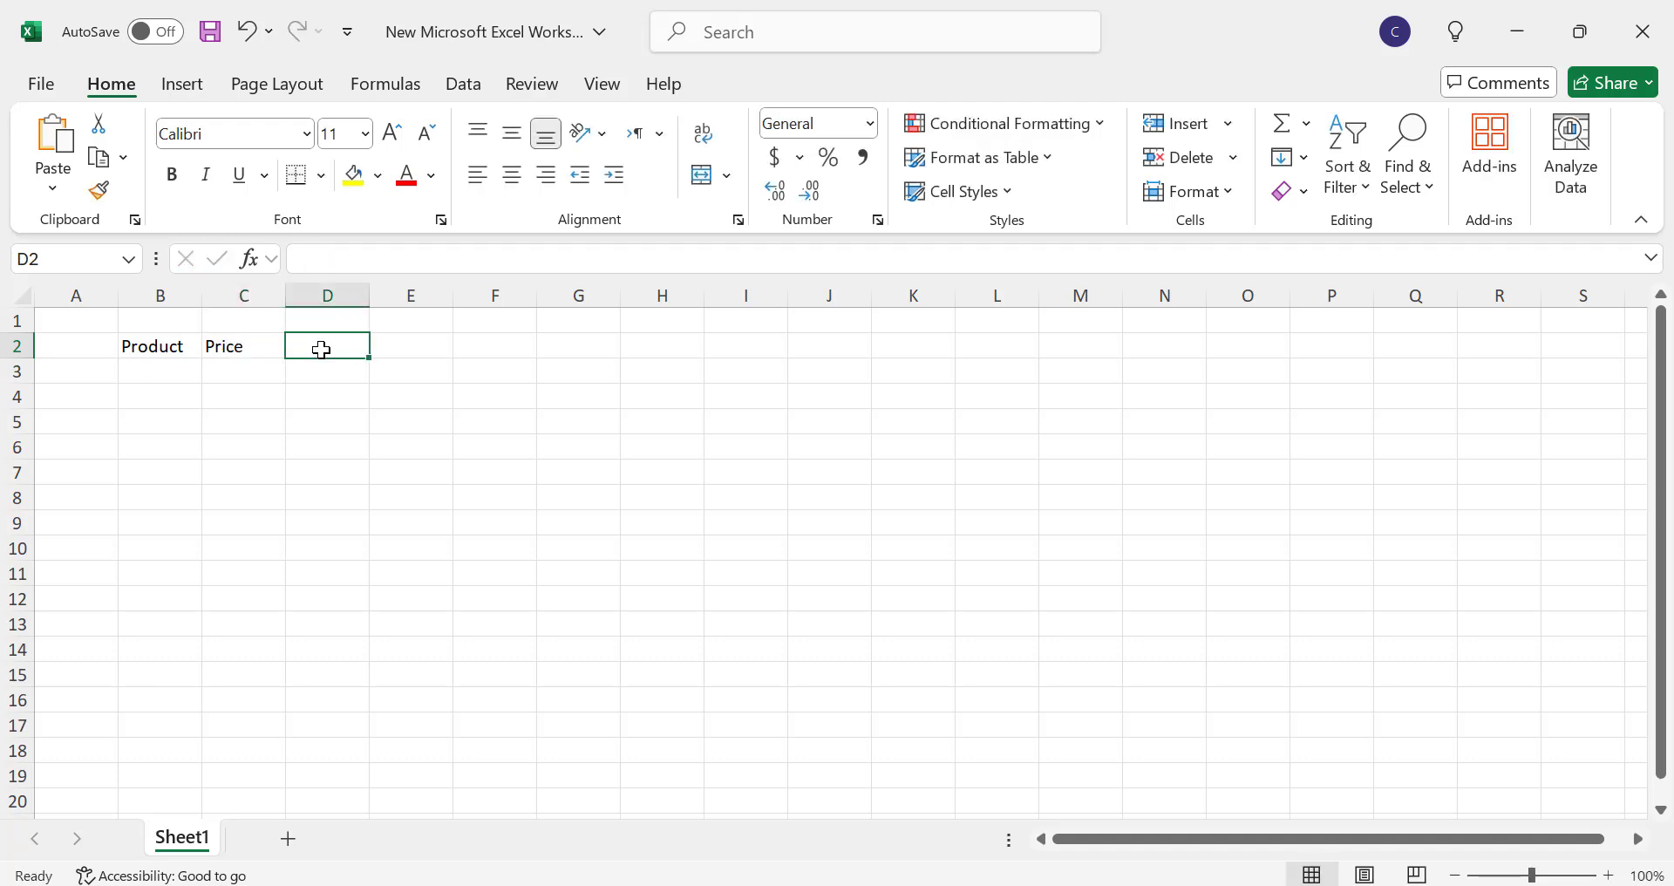
{"action": "type", "text": "Q"}
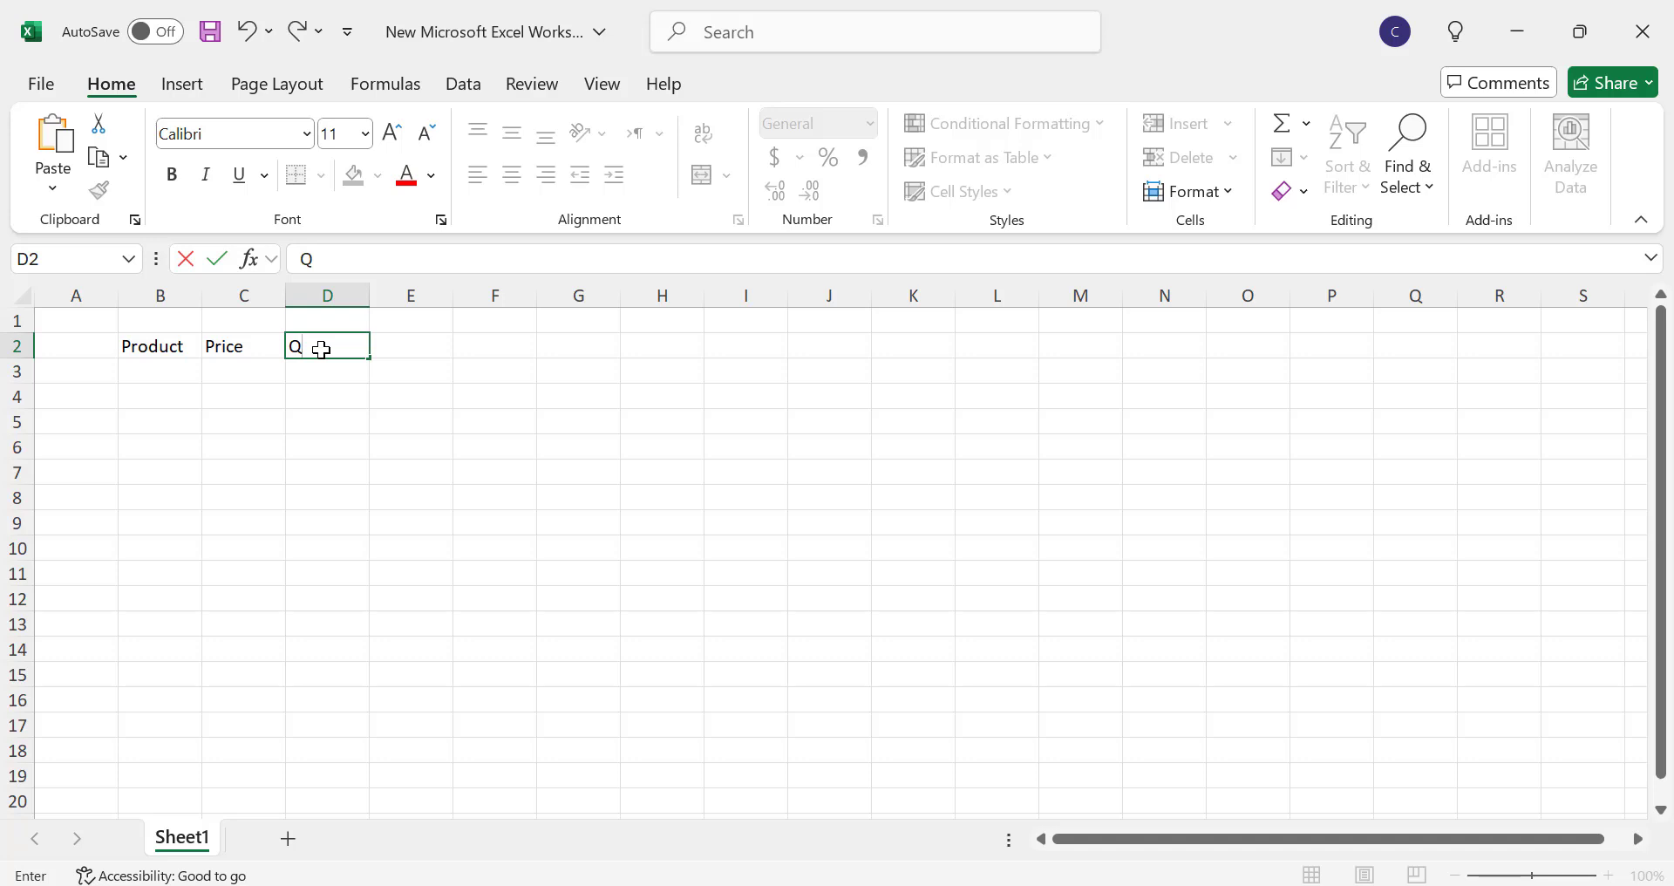
{"action": "type", "text": "uantity"}
{"action": "left_click", "coordinate": [411, 345]}
{"action": "type", "text": "To"}
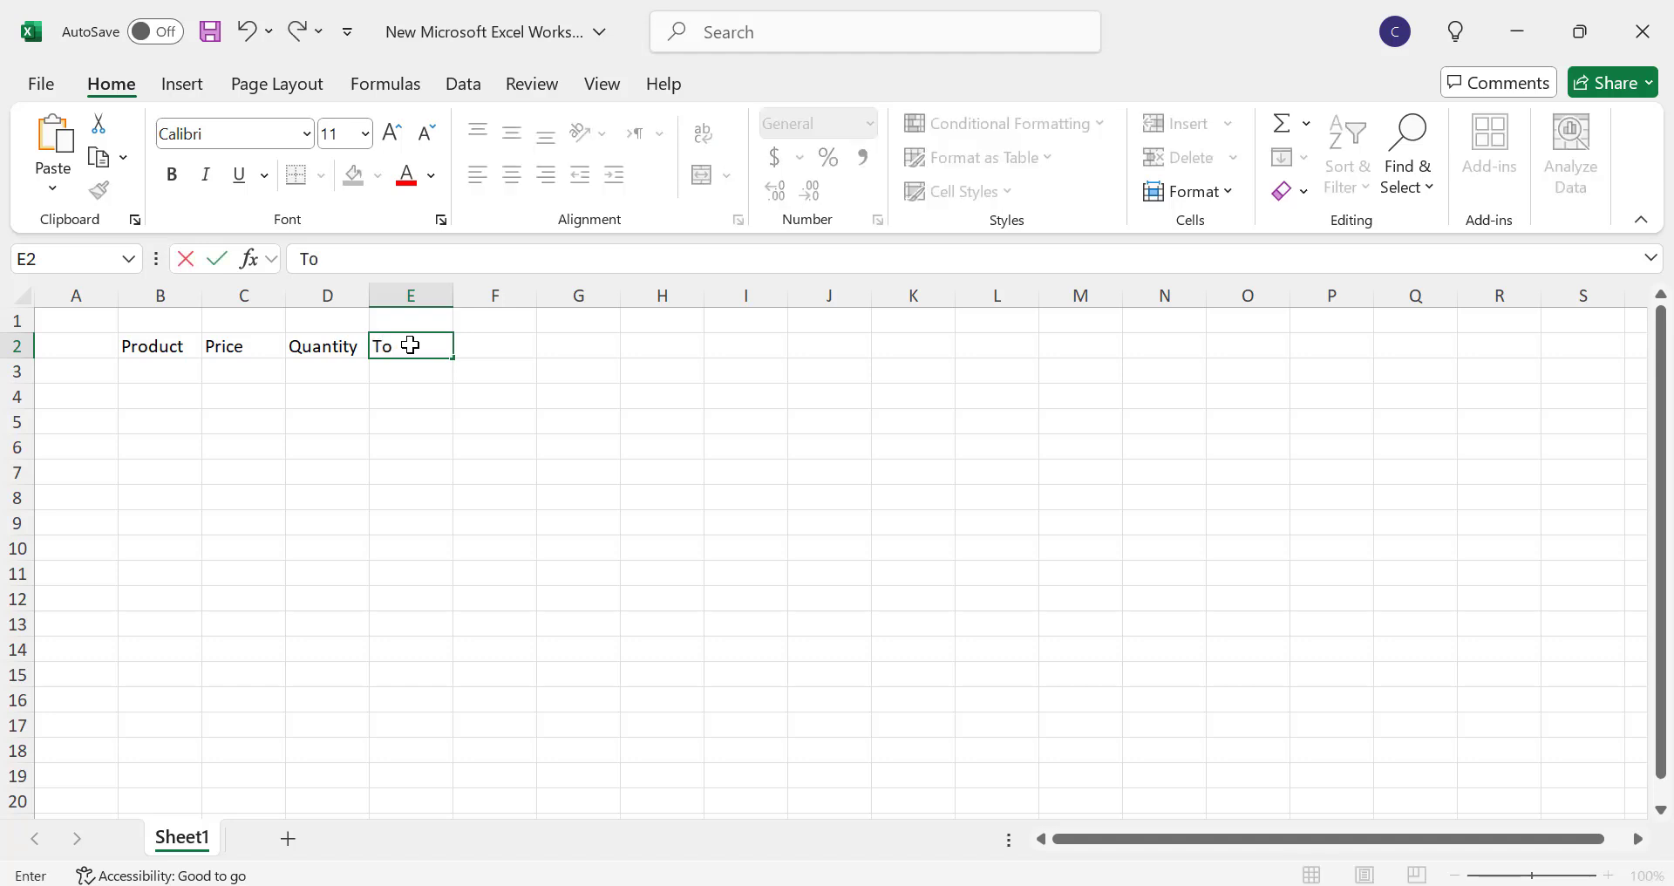
{"action": "type", "text": "tal"}
Step: Create a table from the header range B2:E2 with the headers option enabled, and dismiss the data analysis suggestion
{"action": "left_click", "coordinate": [157, 352]}
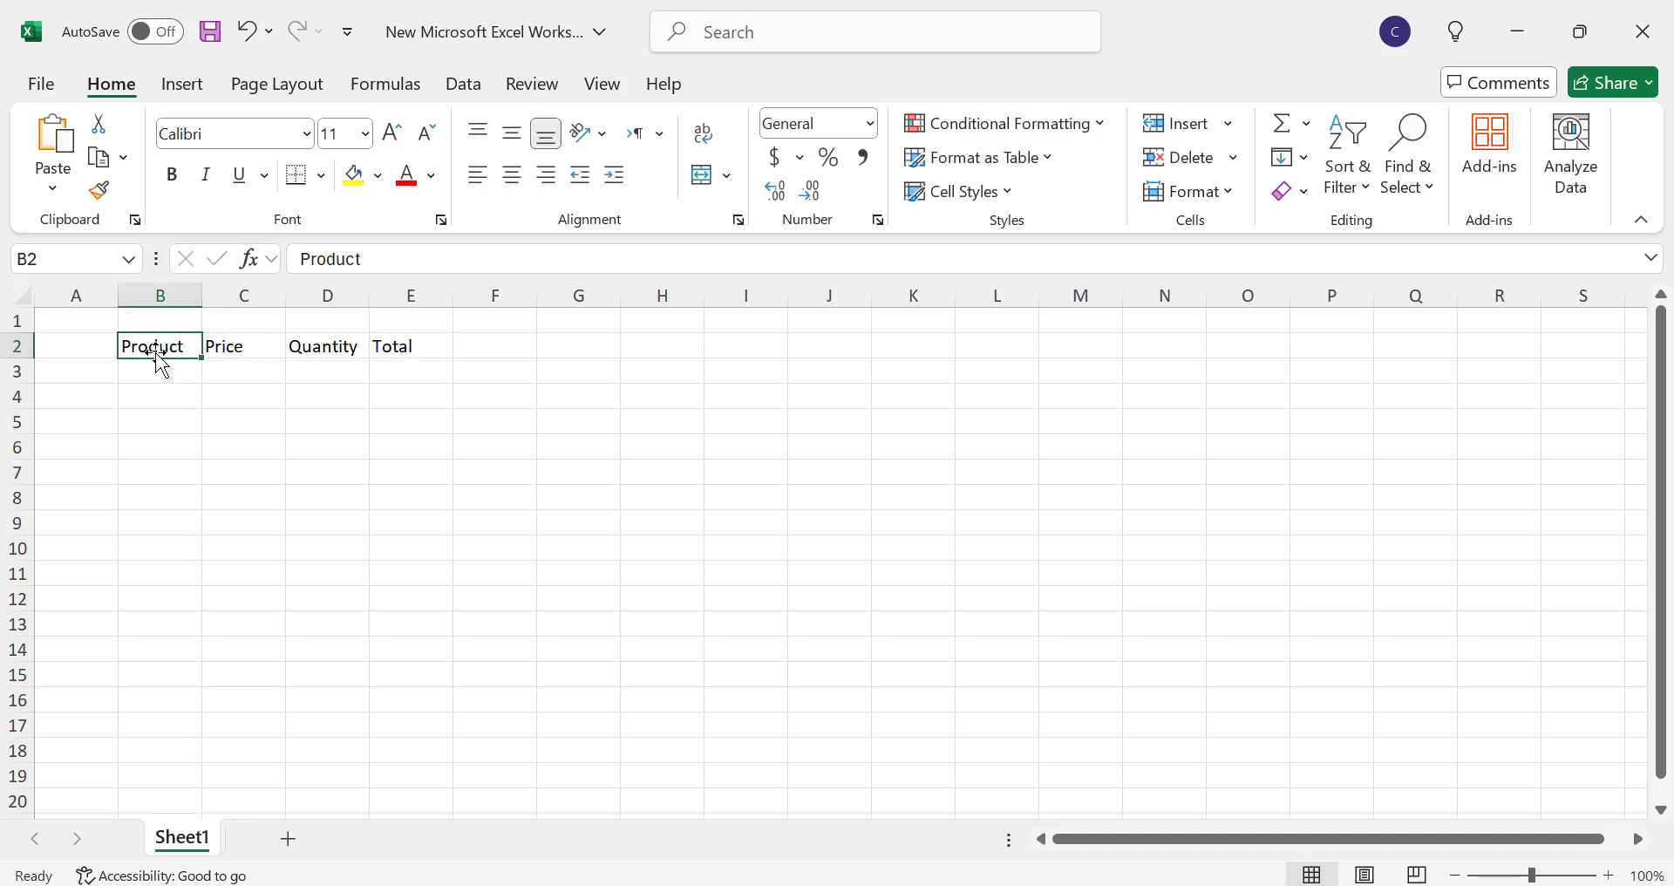
{"action": "left_click", "coordinate": [183, 87]}
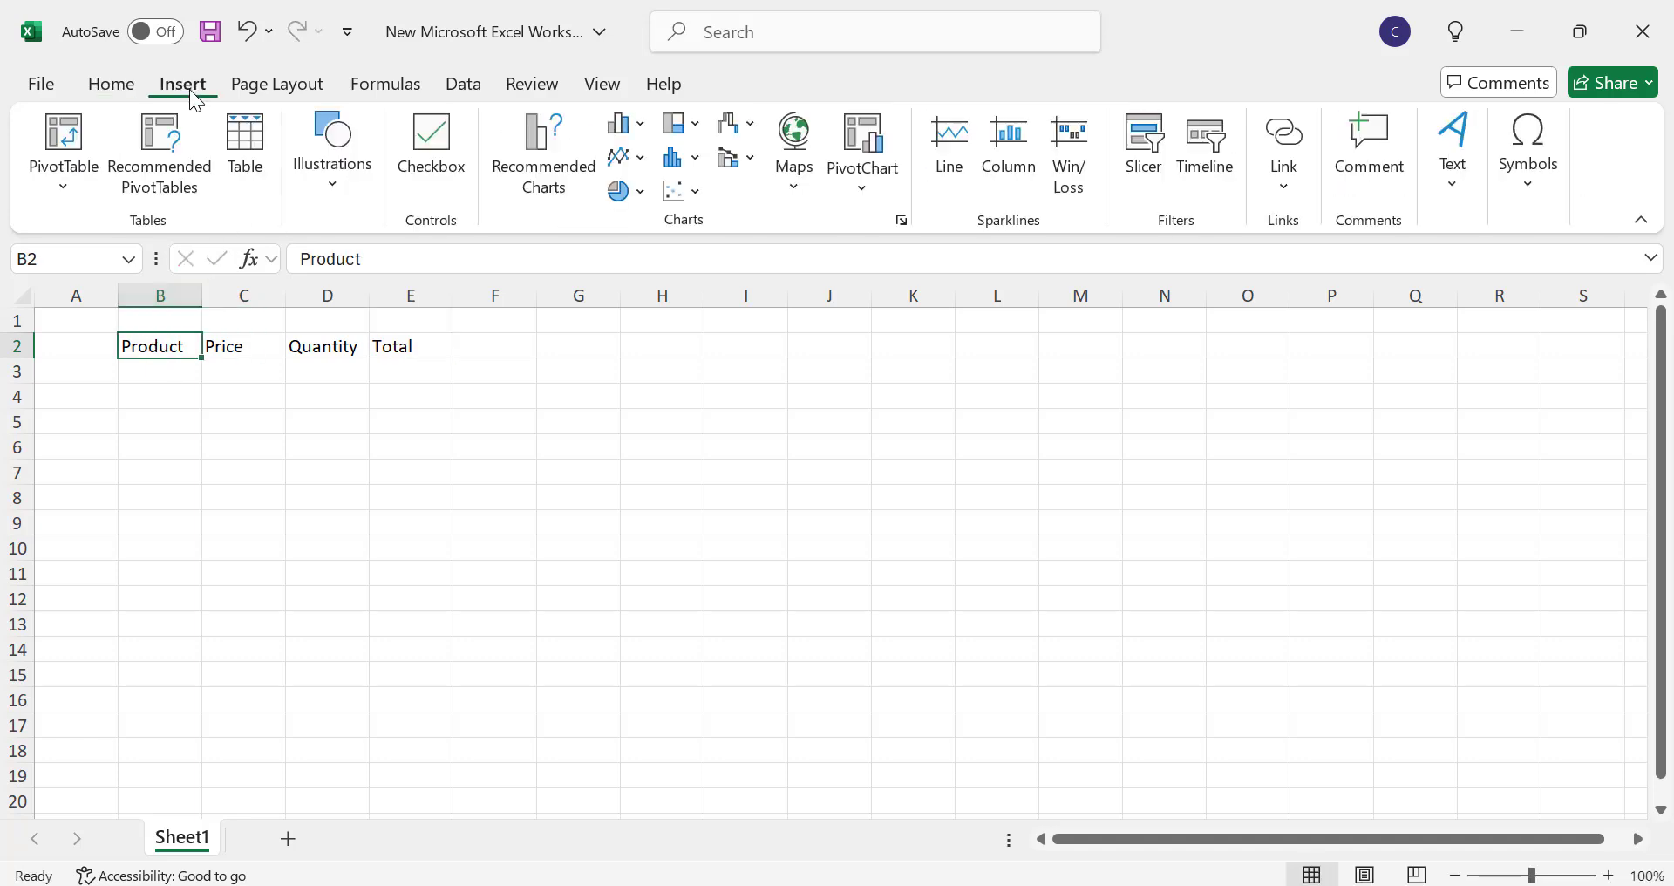
{"action": "left_click", "coordinate": [247, 155]}
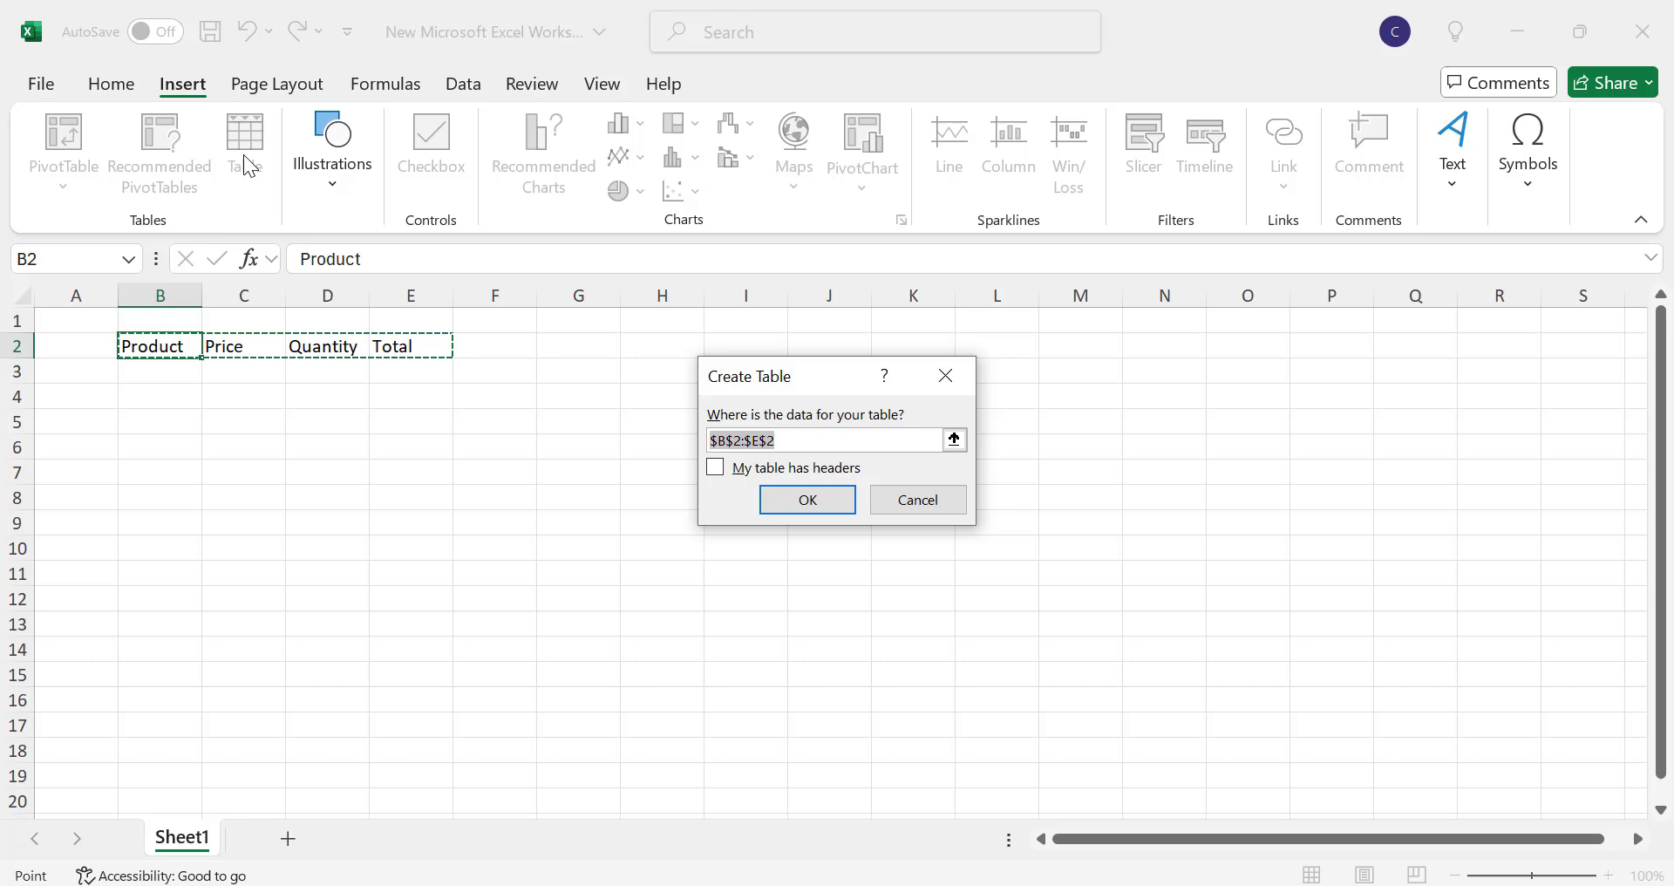
{"action": "left_click", "coordinate": [717, 469]}
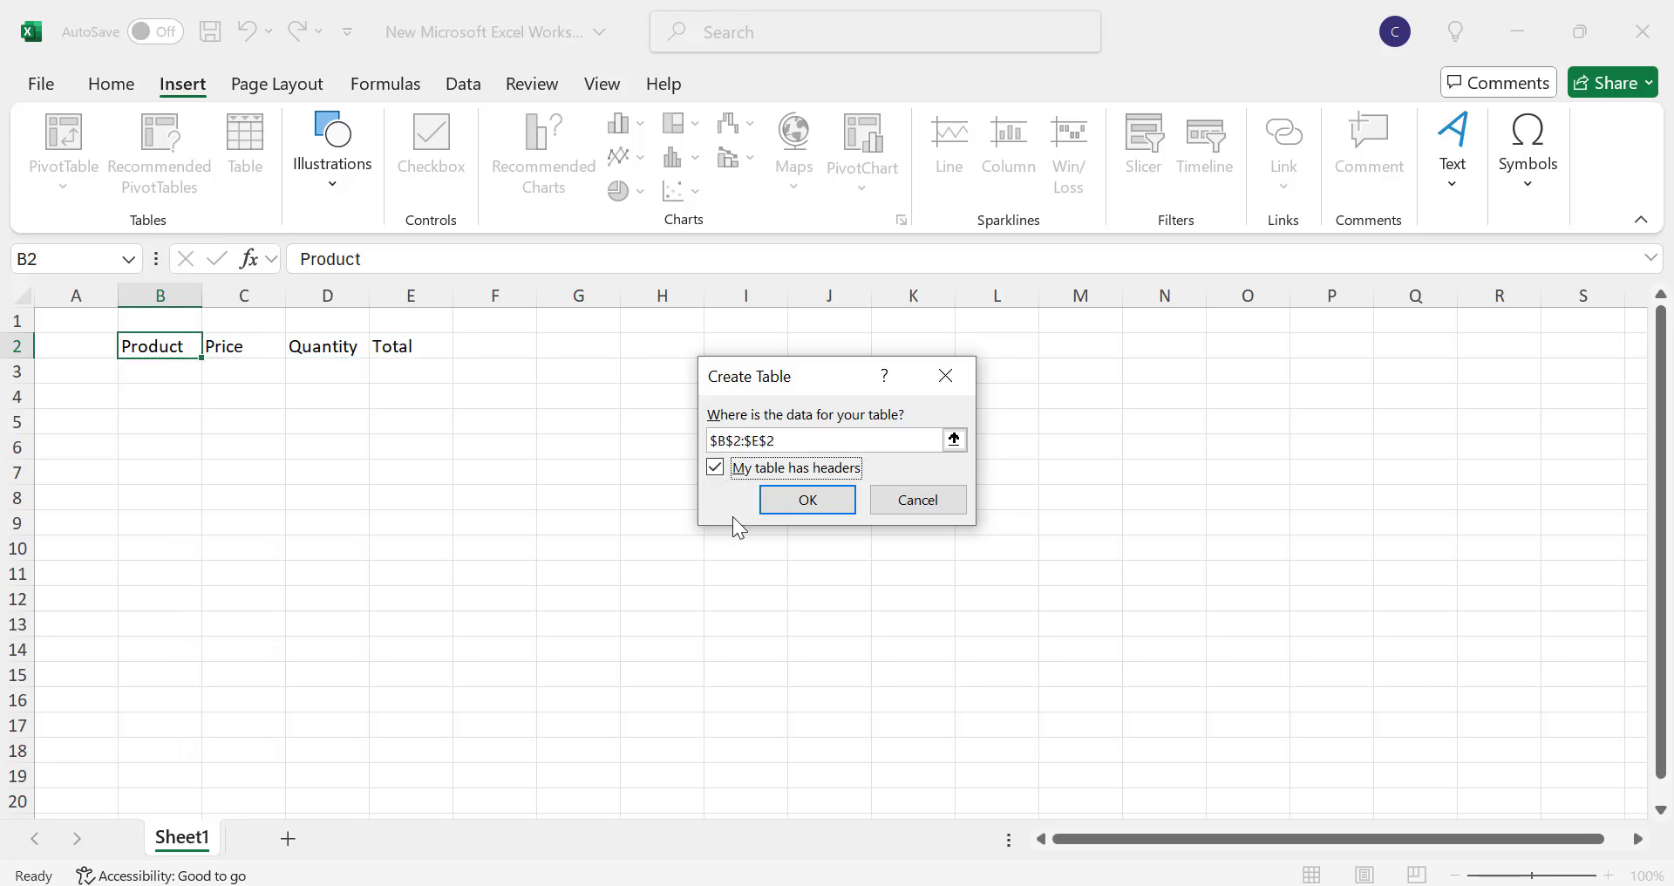
{"action": "left_click", "coordinate": [809, 500]}
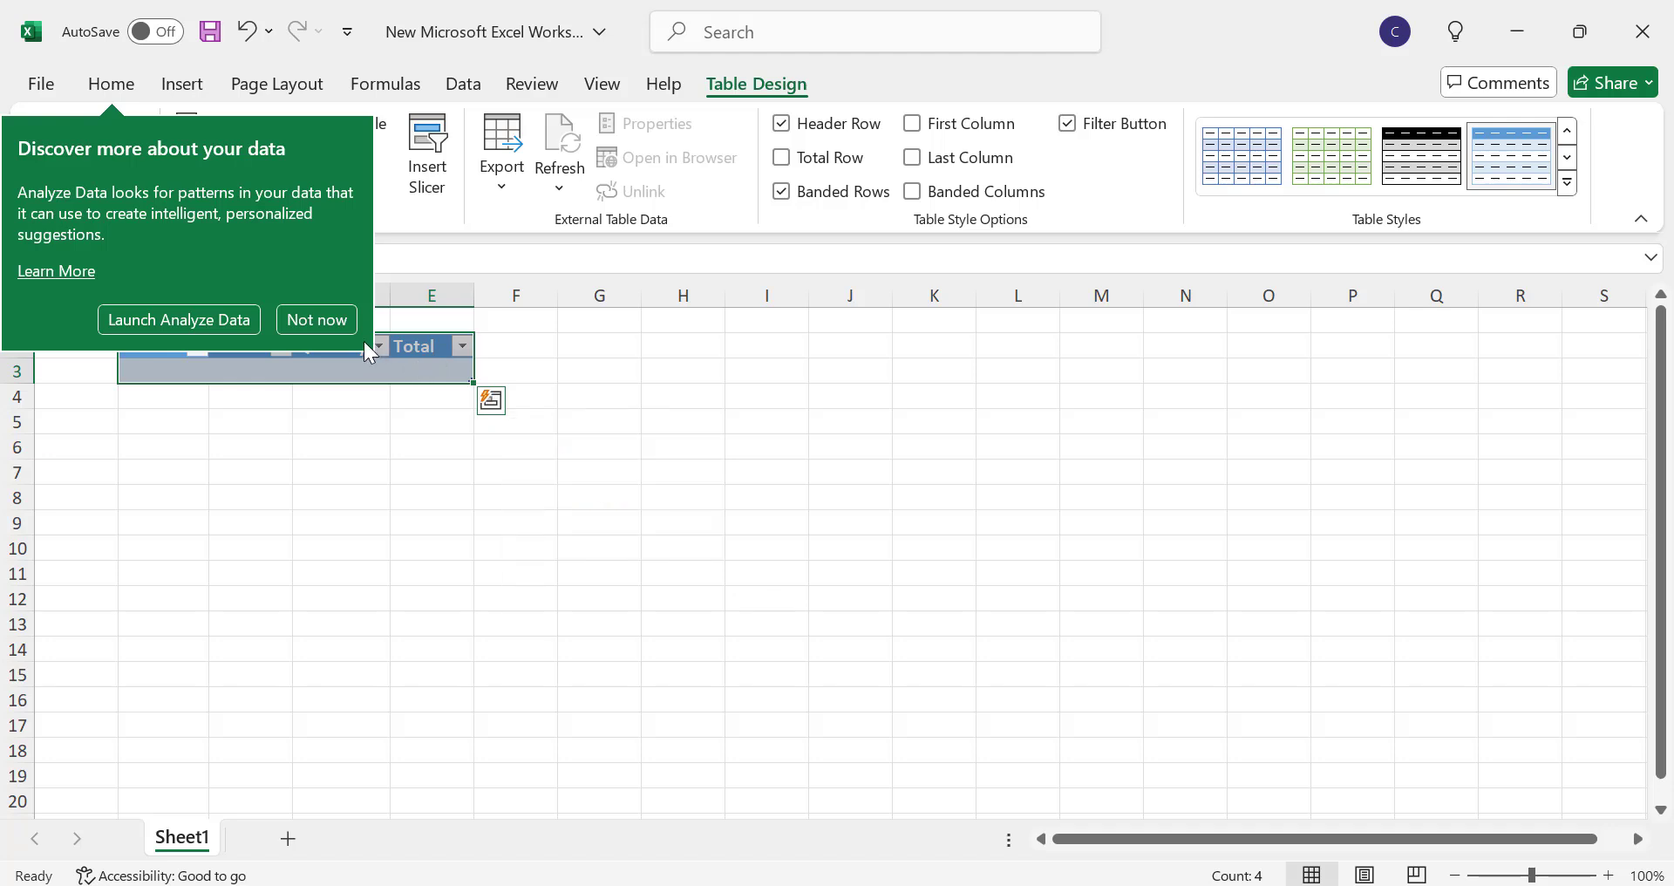
{"action": "left_click", "coordinate": [321, 319]}
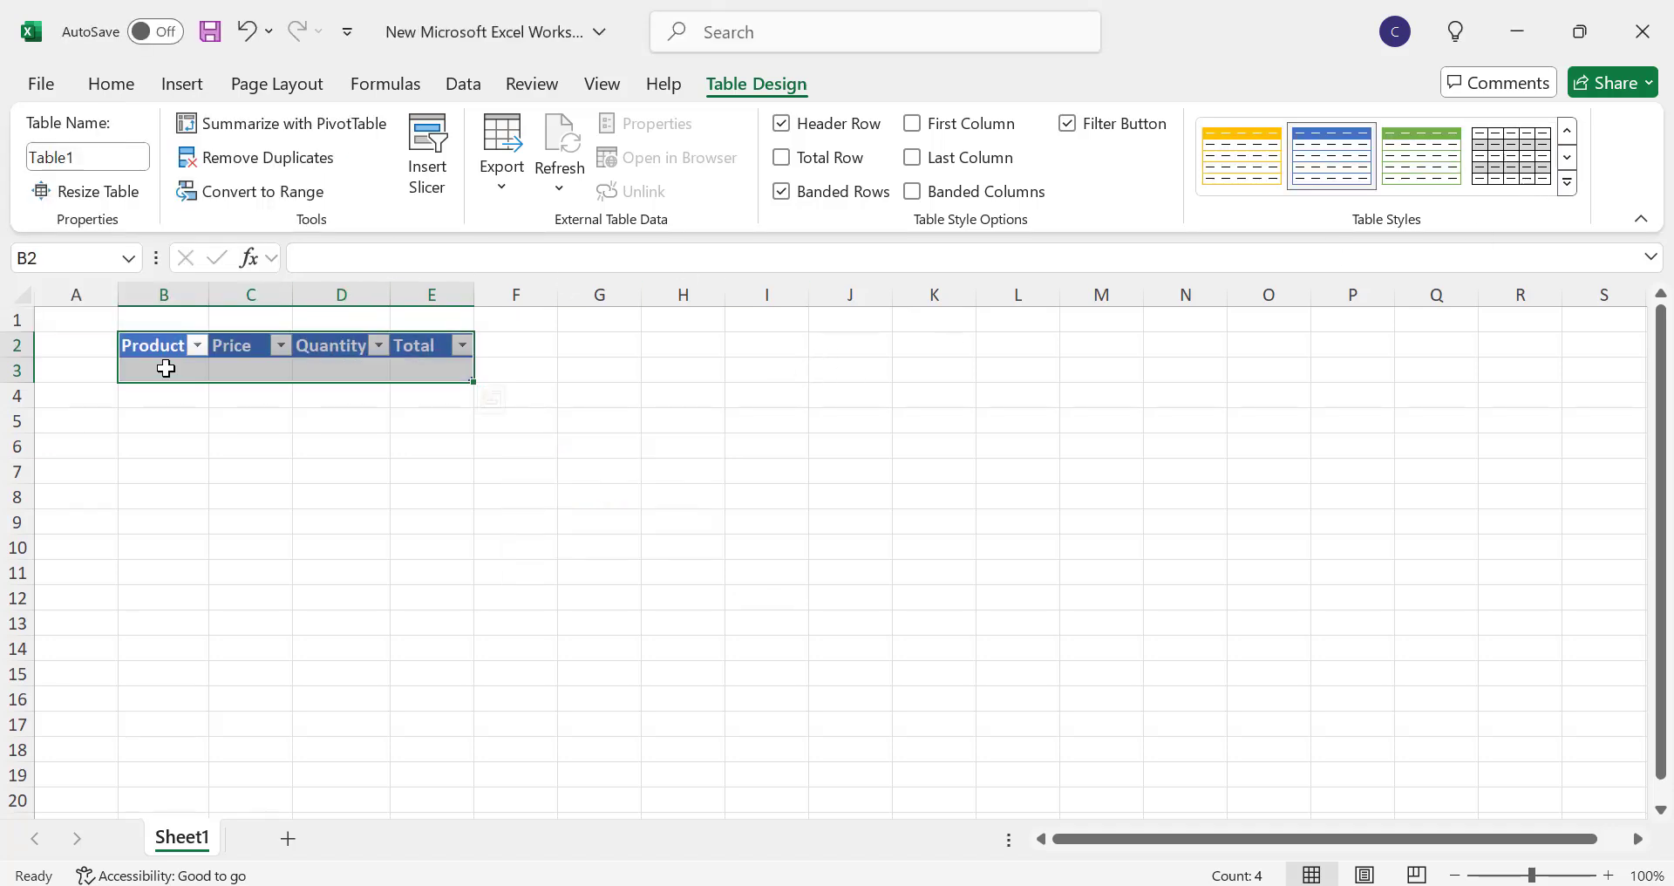
{"action": "left_click", "coordinate": [431, 366]}
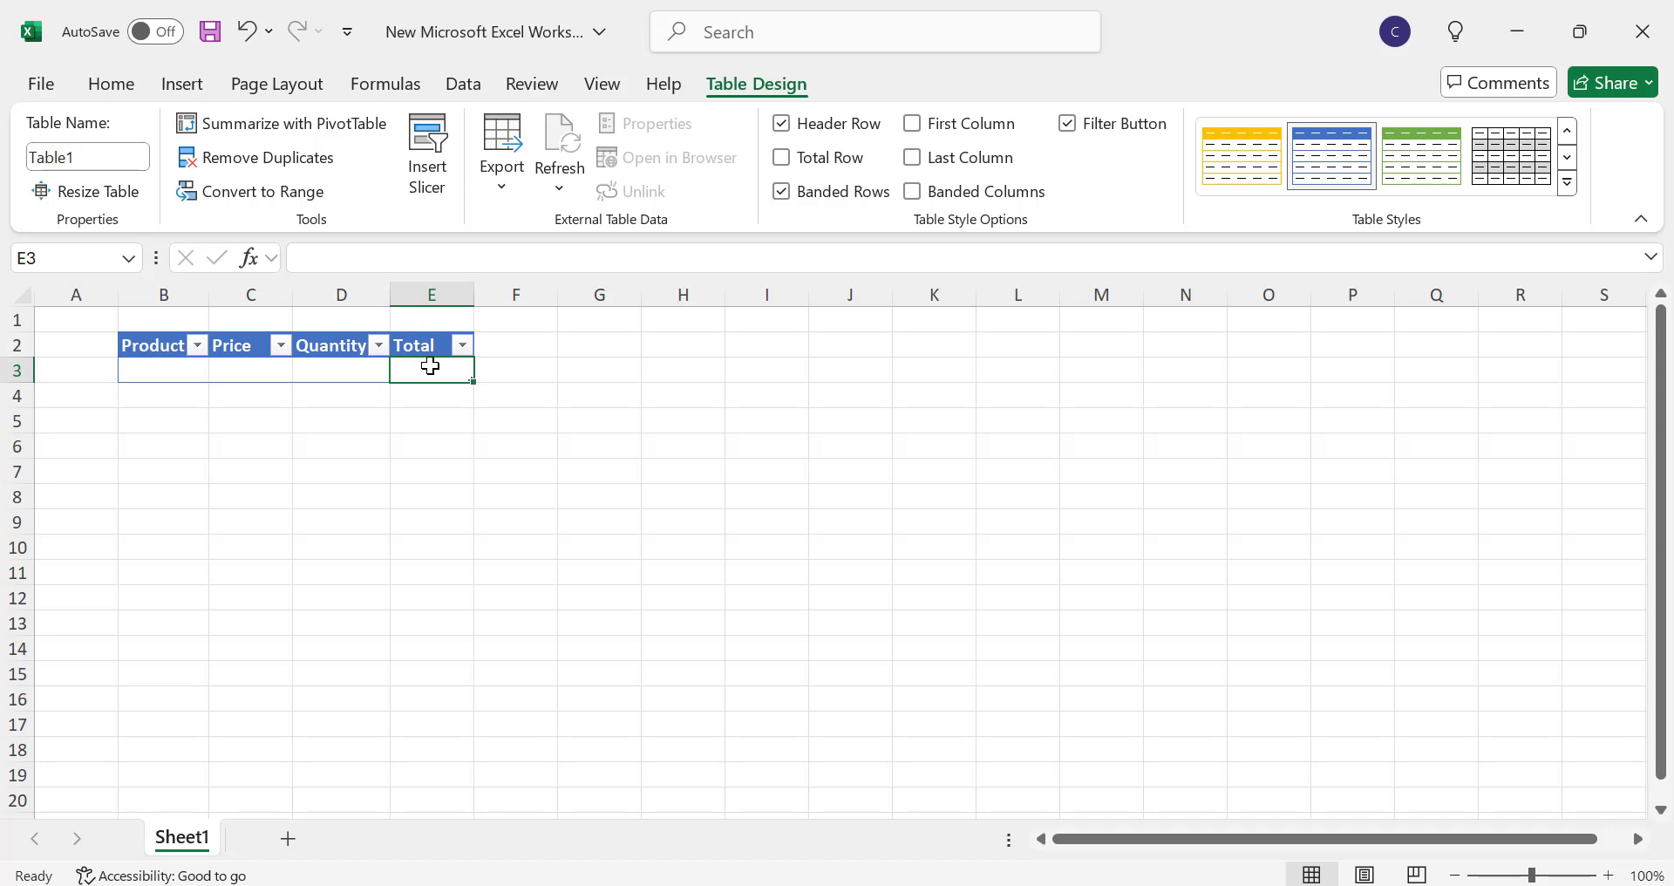
{"action": "double_click", "coordinate": [430, 366]}
{"action": "type", "text": "="}
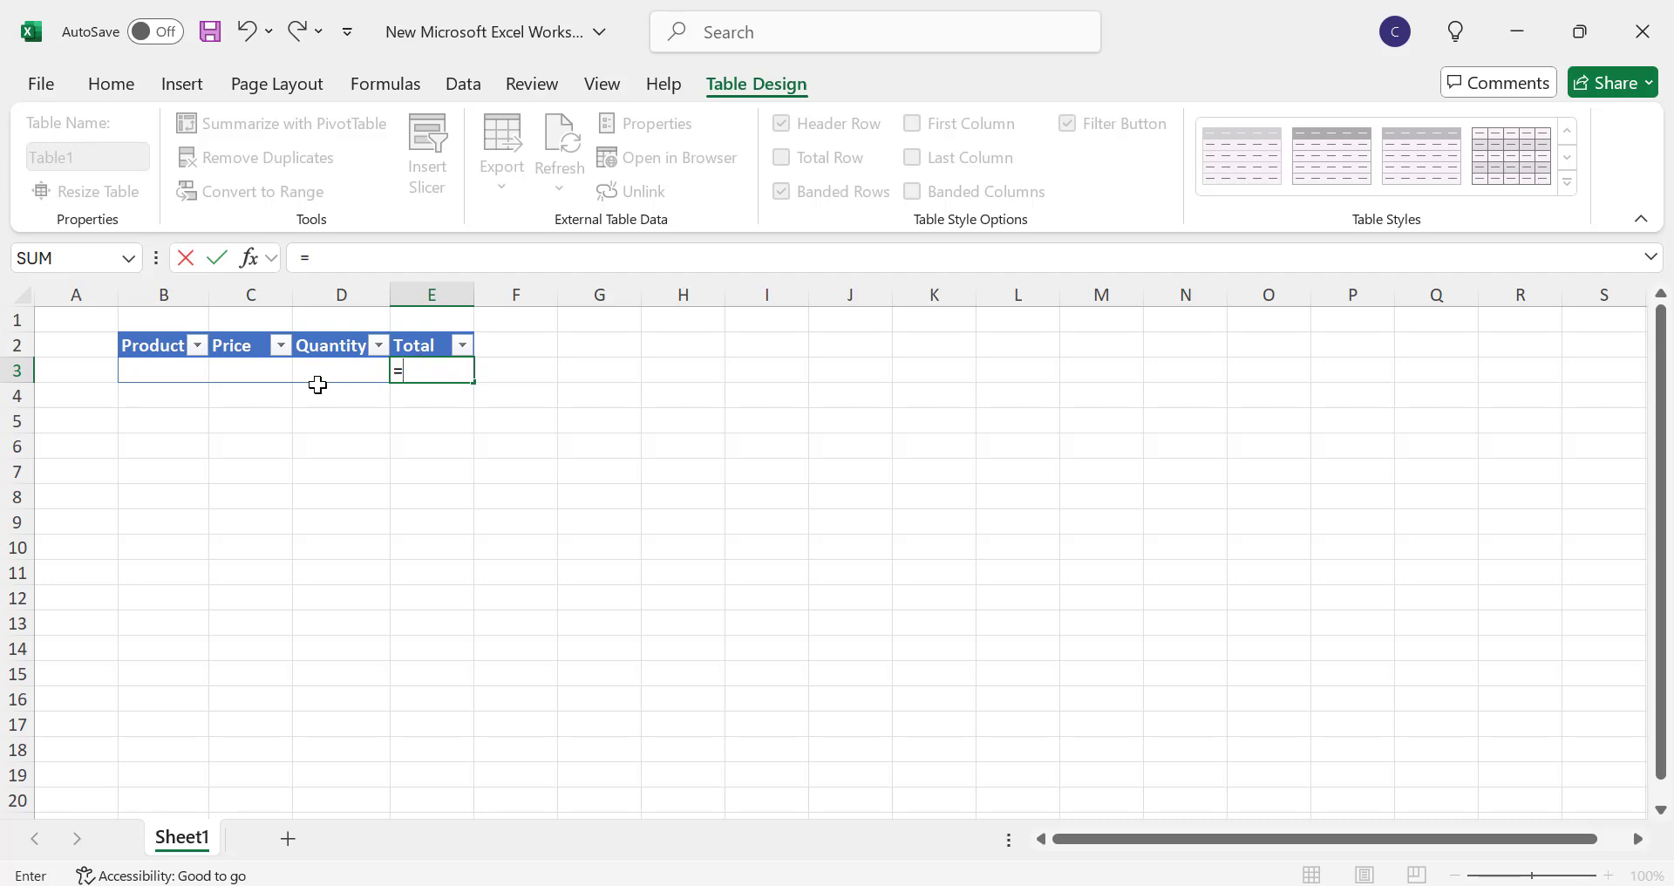
{"action": "left_click", "coordinate": [241, 369]}
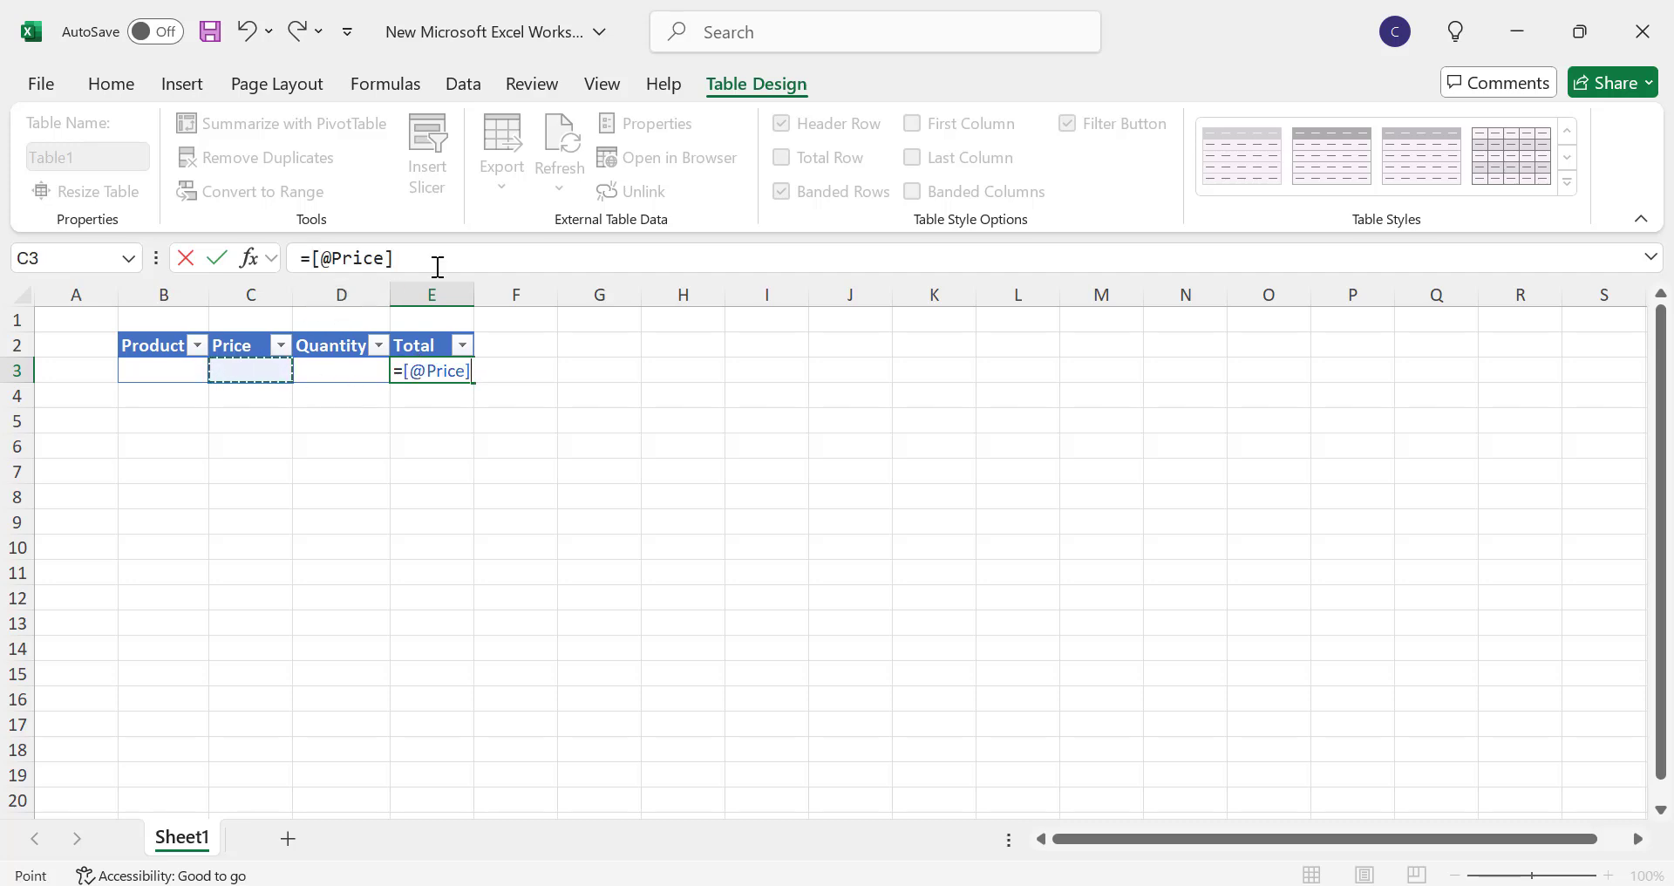
{"action": "type", "text": "ù"}
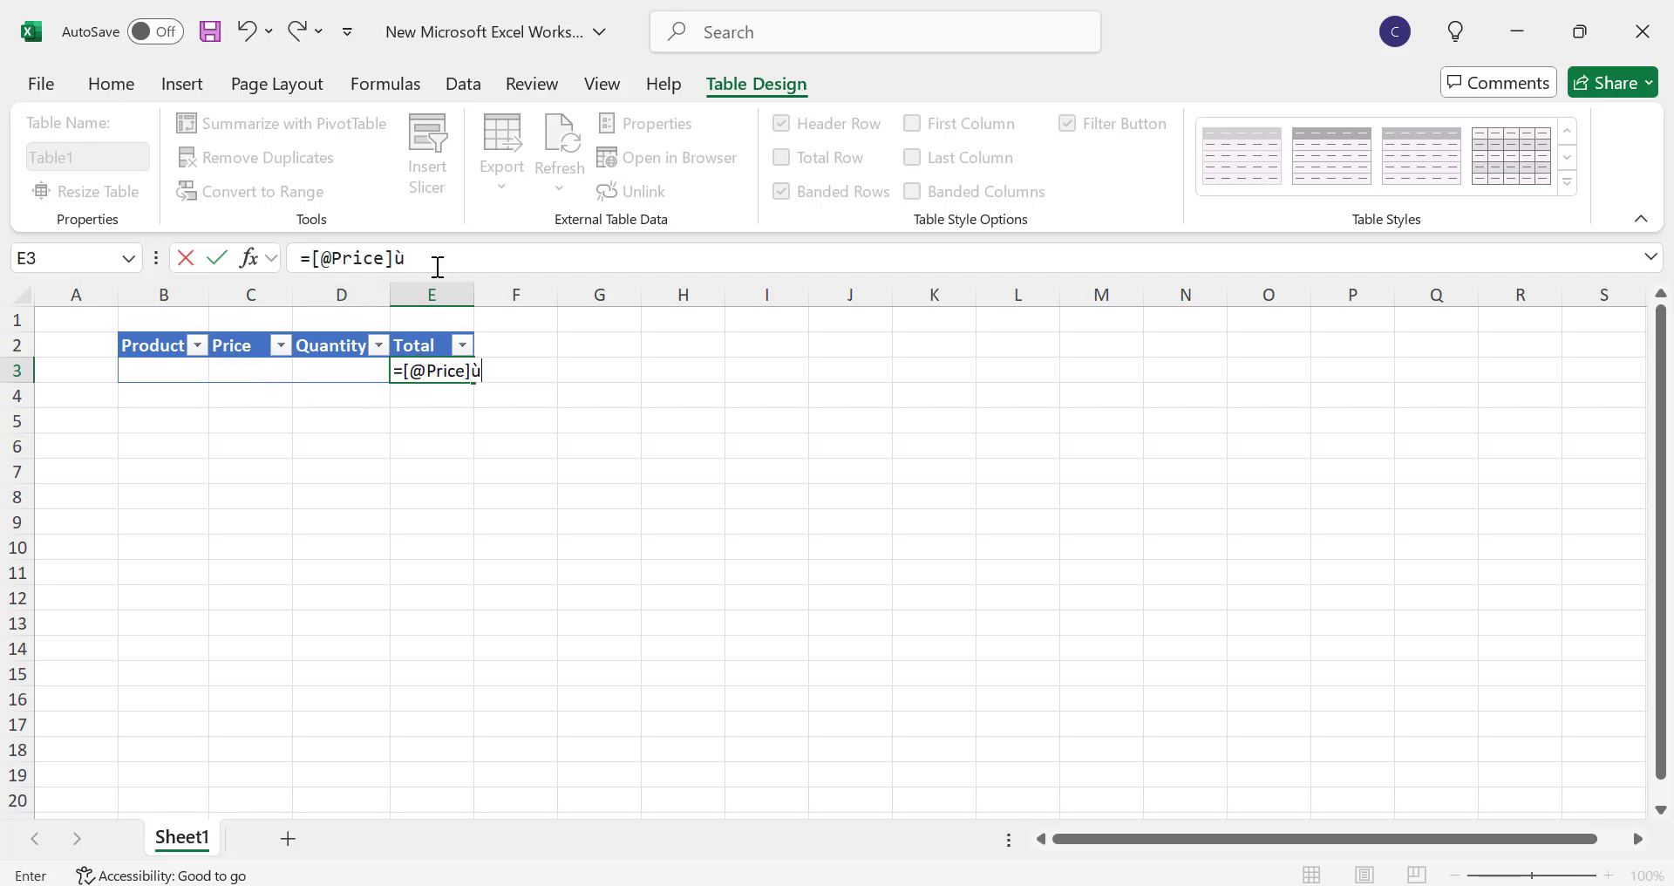
{"action": "key", "text": "BackSpace"}
{"action": "type", "text": "*"}
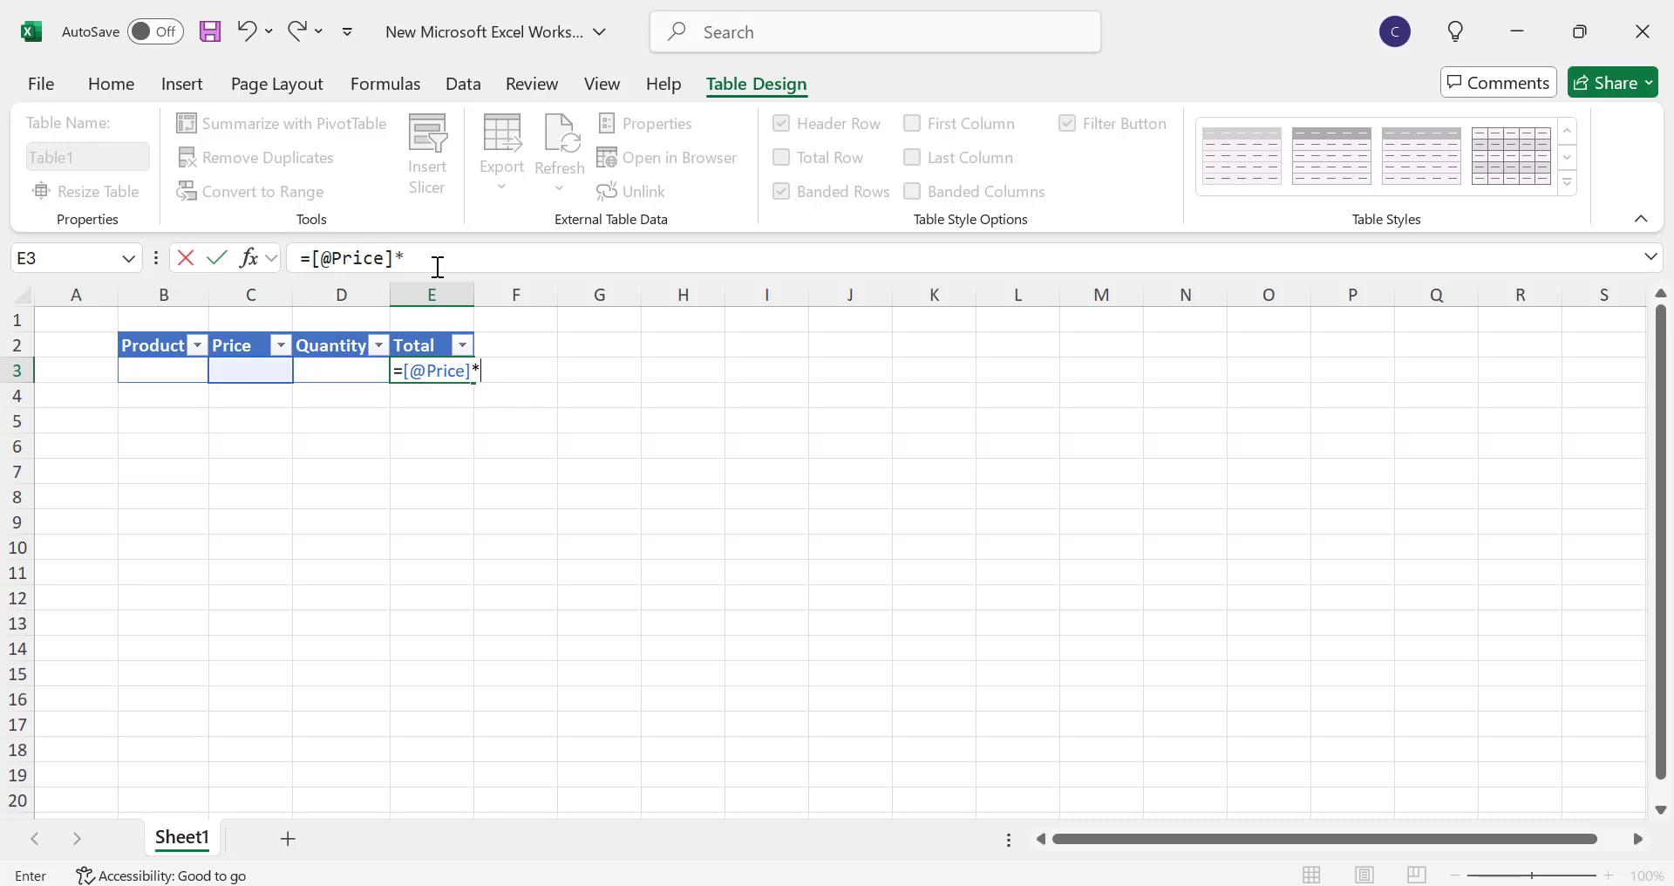
{"action": "left_click", "coordinate": [332, 373]}
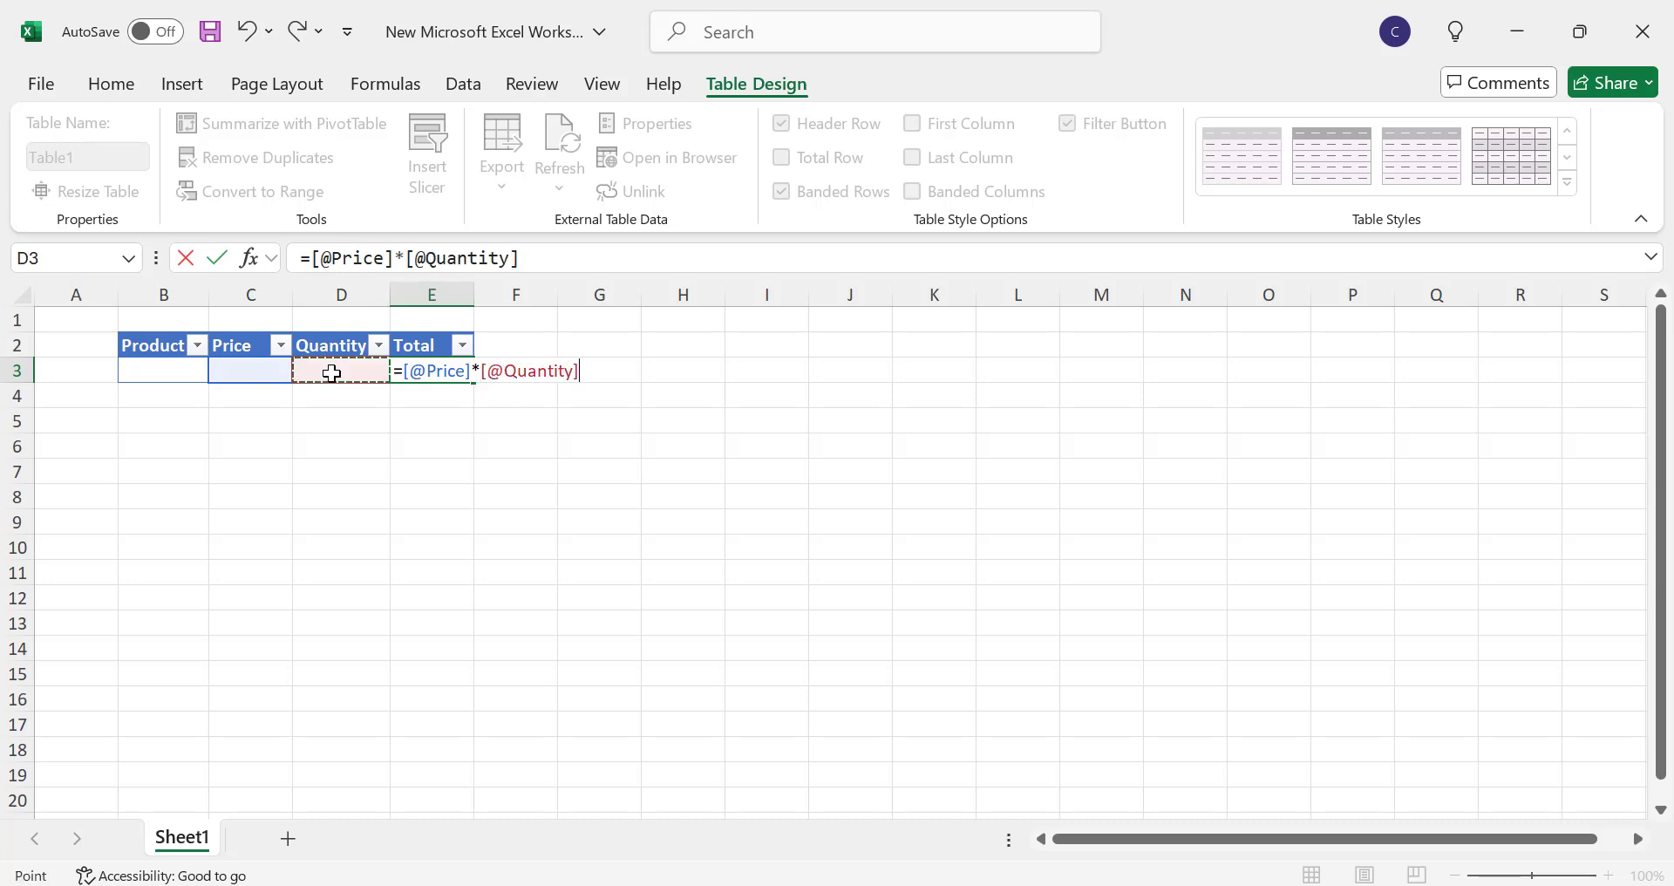
{"action": "left_click", "coordinate": [218, 260]}
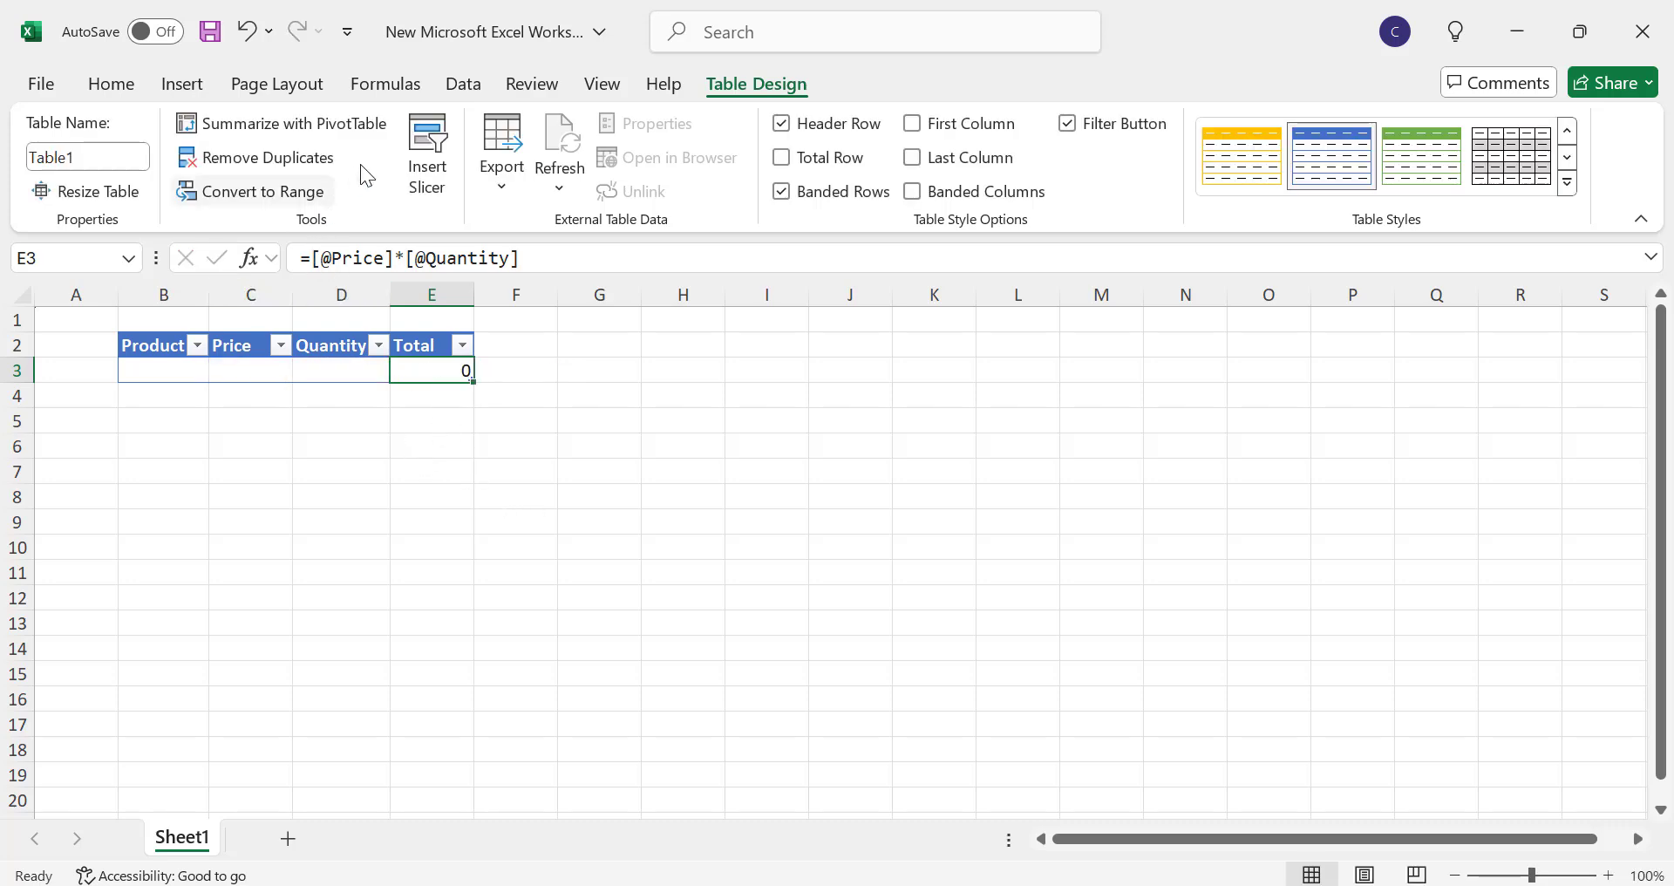
Step: Hide the sheet's gridlines and widen the table columns B through E
{"action": "left_click", "coordinate": [600, 83]}
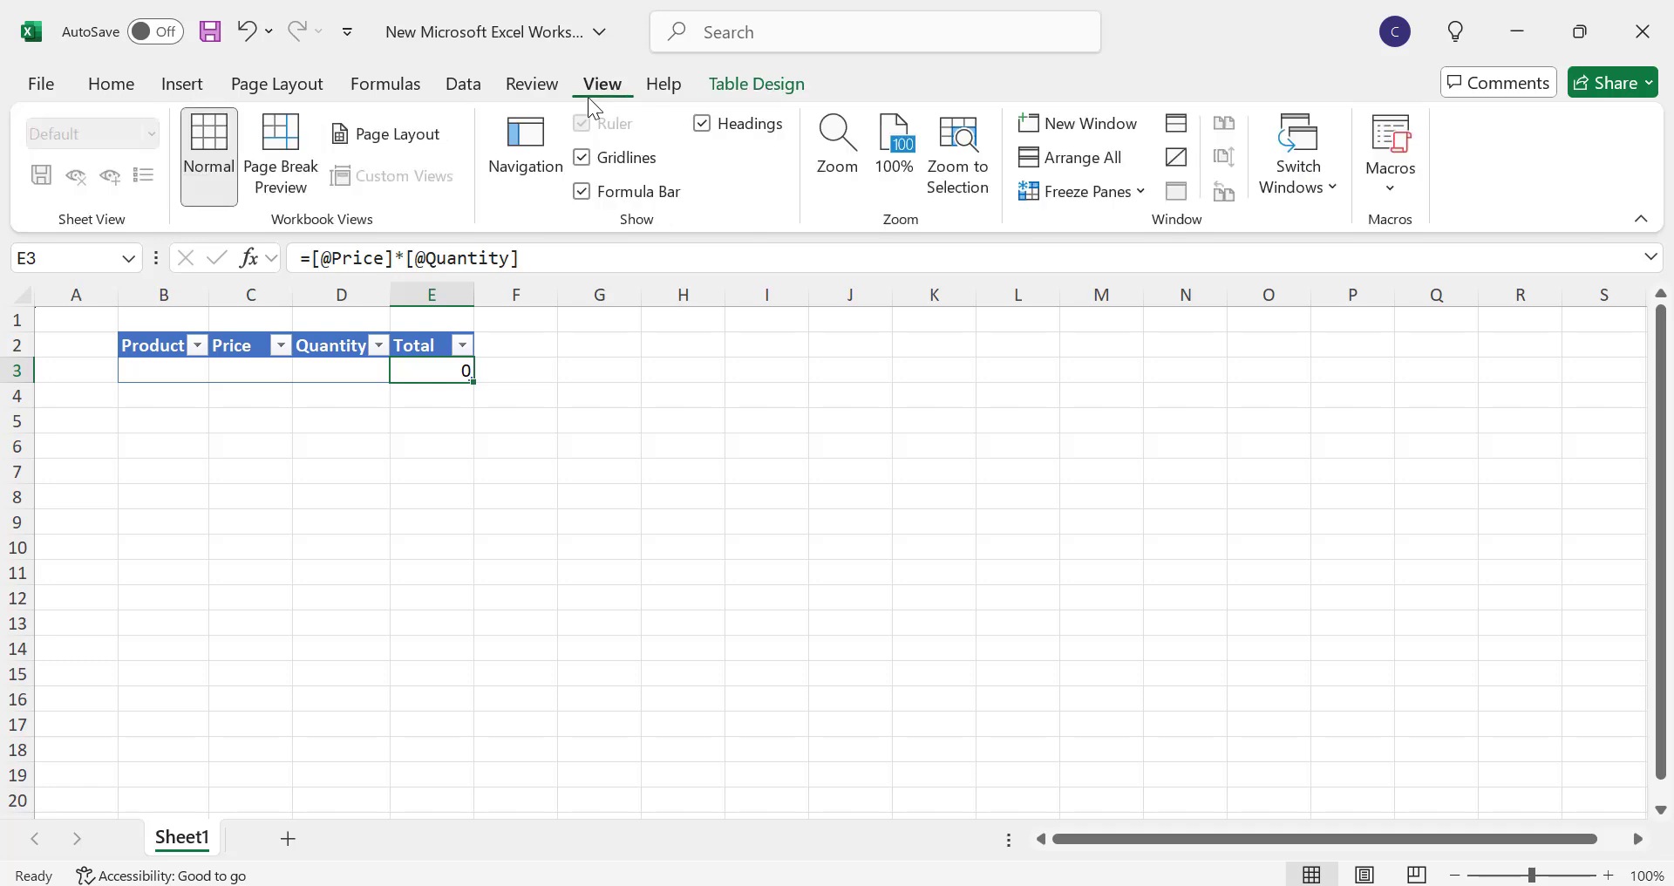
{"action": "left_click", "coordinate": [582, 157]}
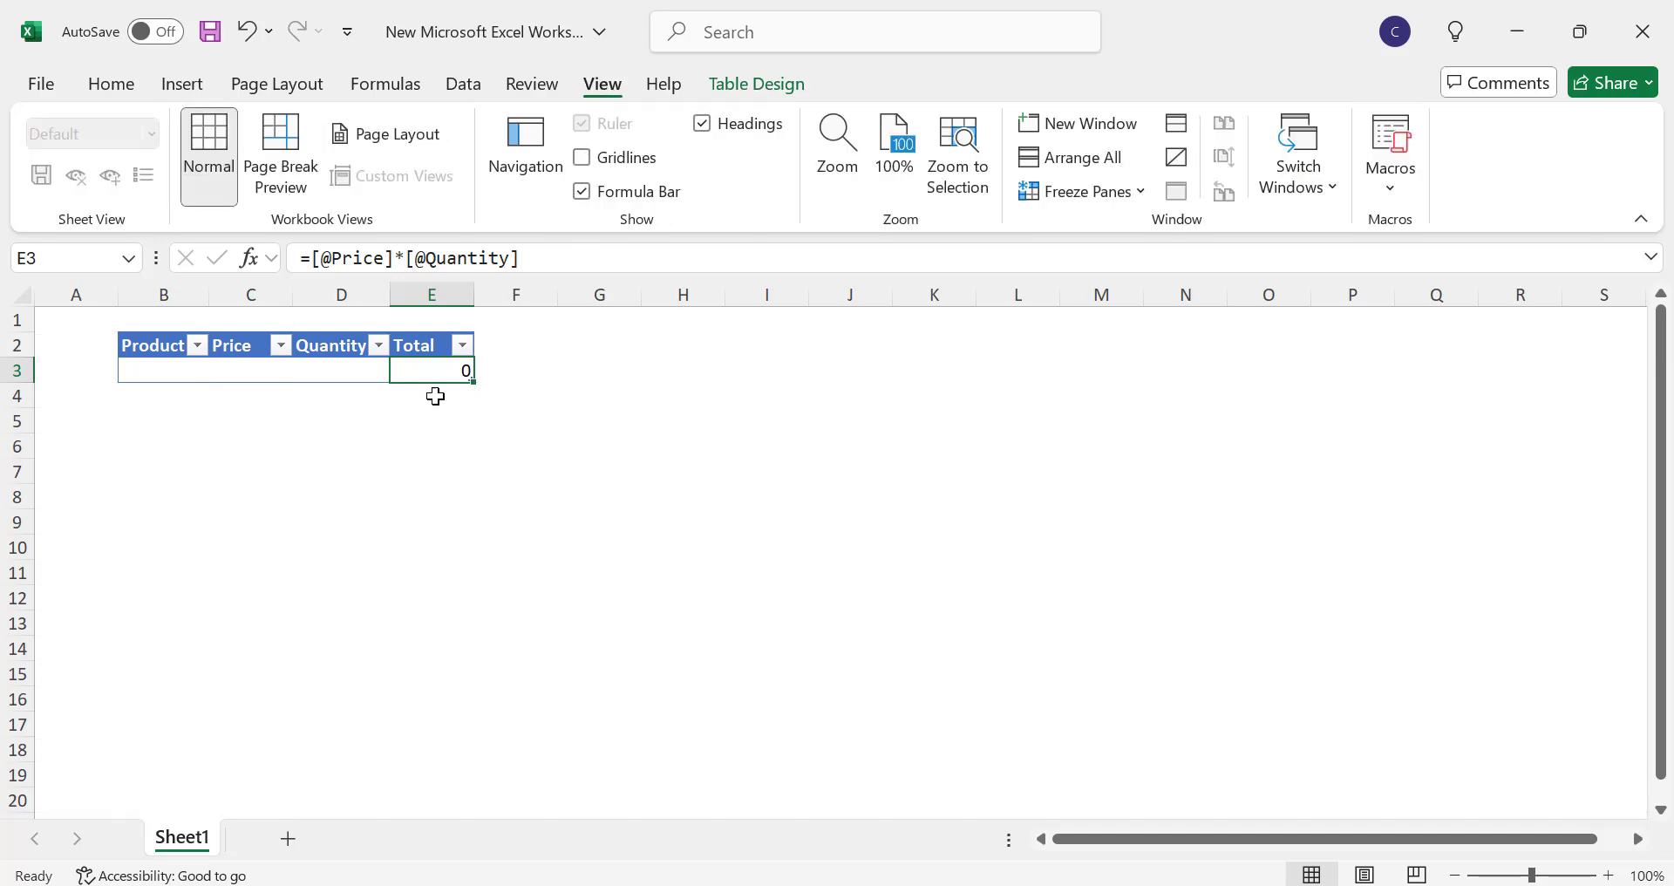
{"action": "left_click", "coordinate": [154, 372]}
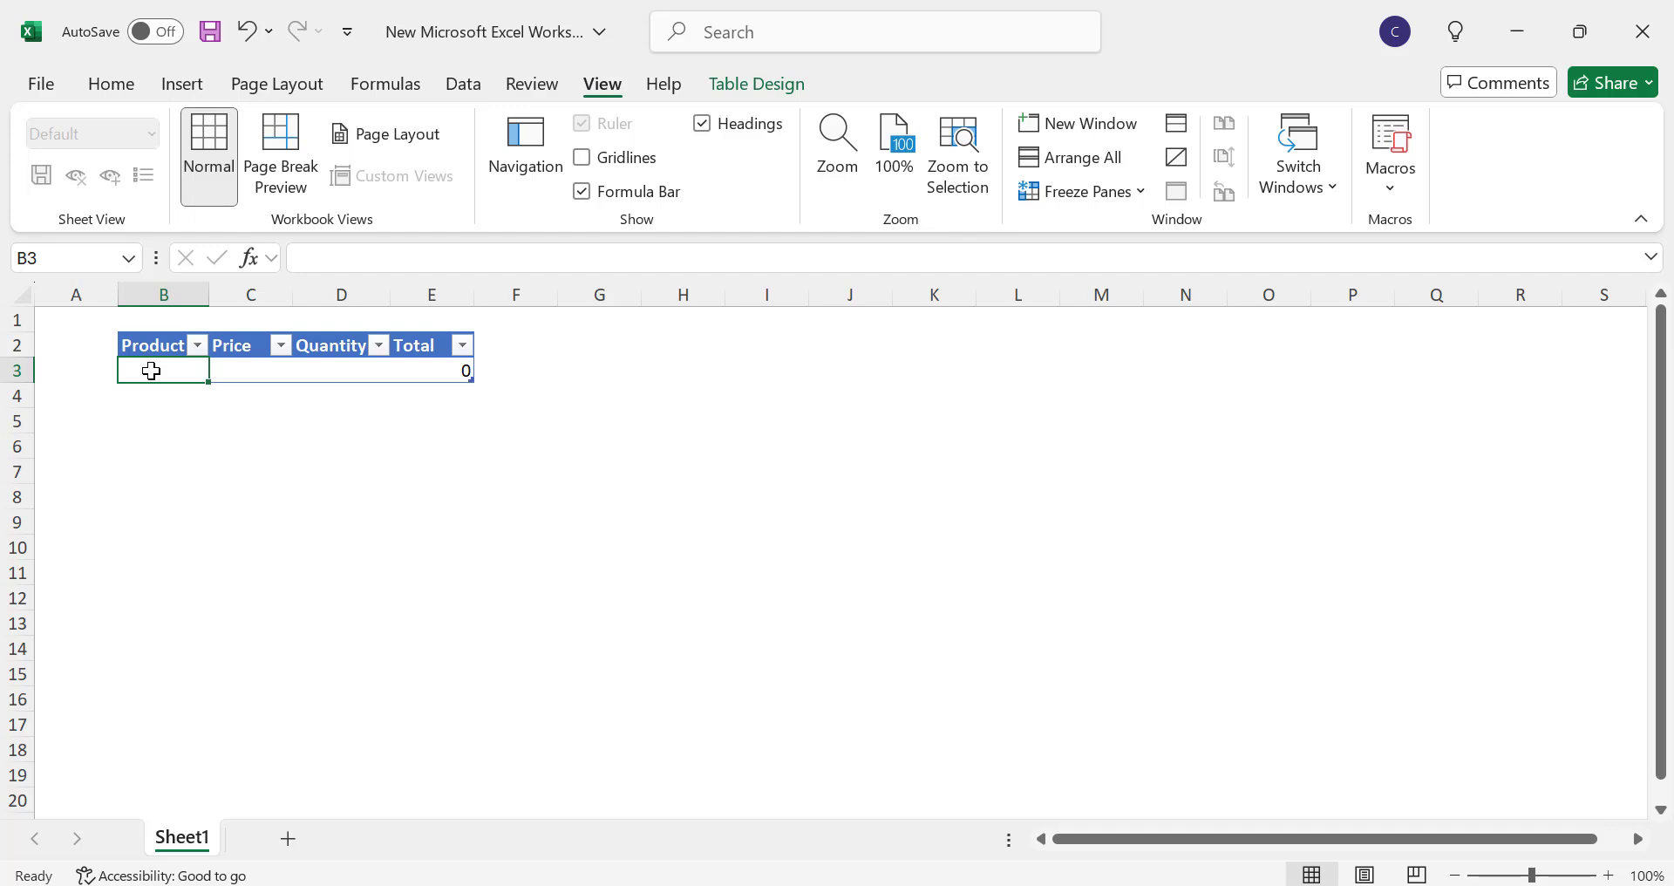
{"action": "left_click_drag", "start_coordinate": [209, 295], "coordinate": [583, 288]}
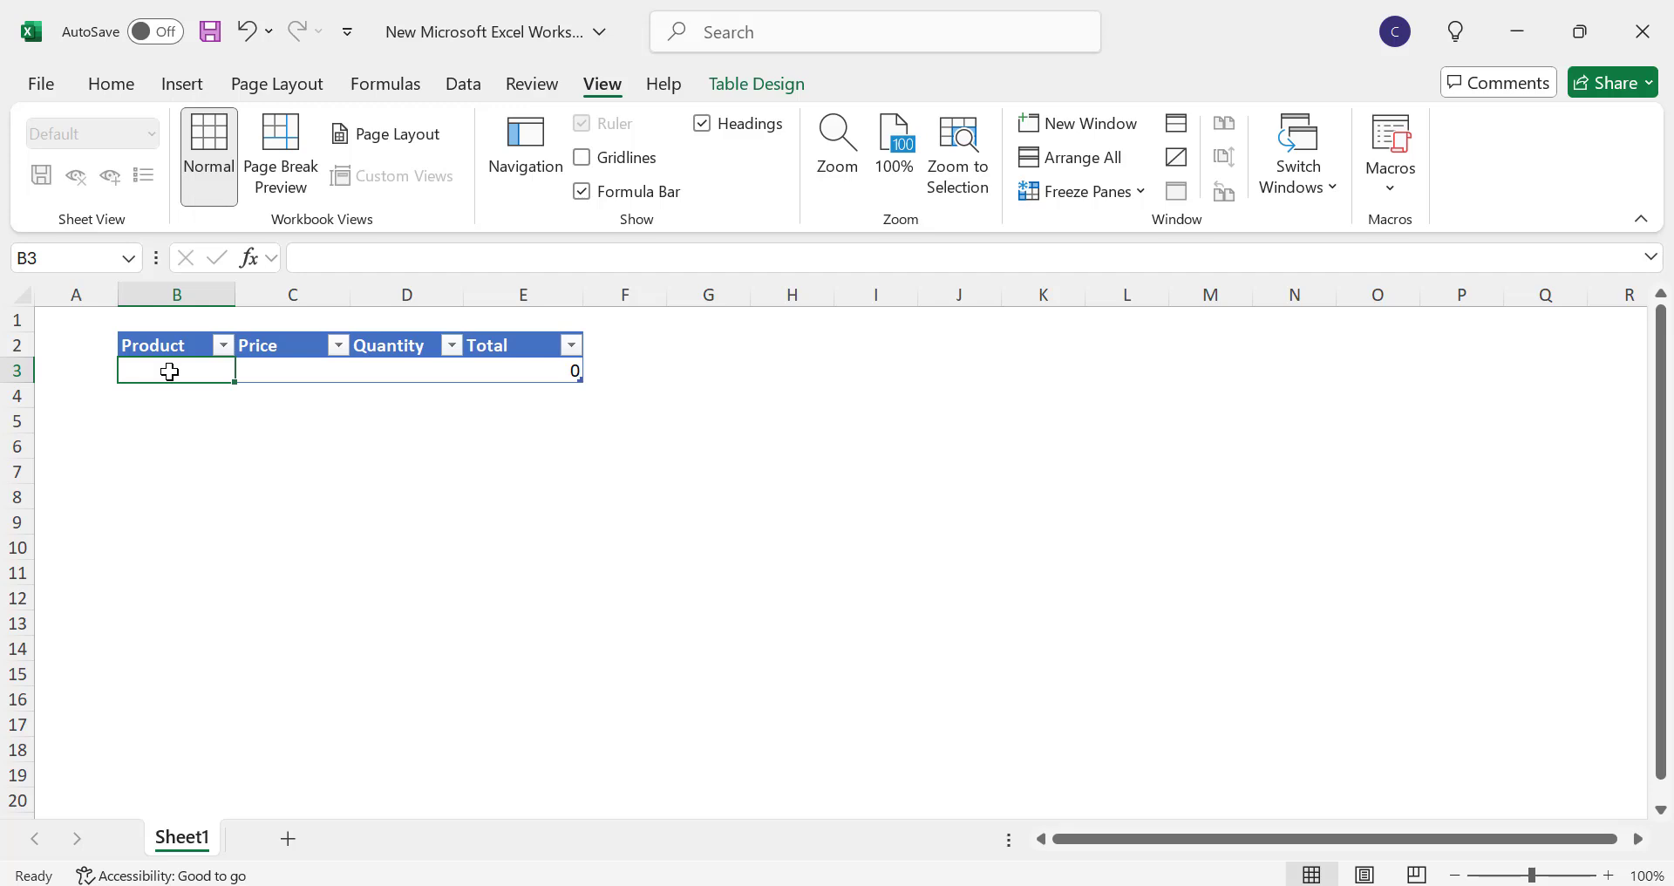
Step: Fill the first table row with product Laptop, price 1000 and quantity 5
{"action": "type", "text": "Lap"}
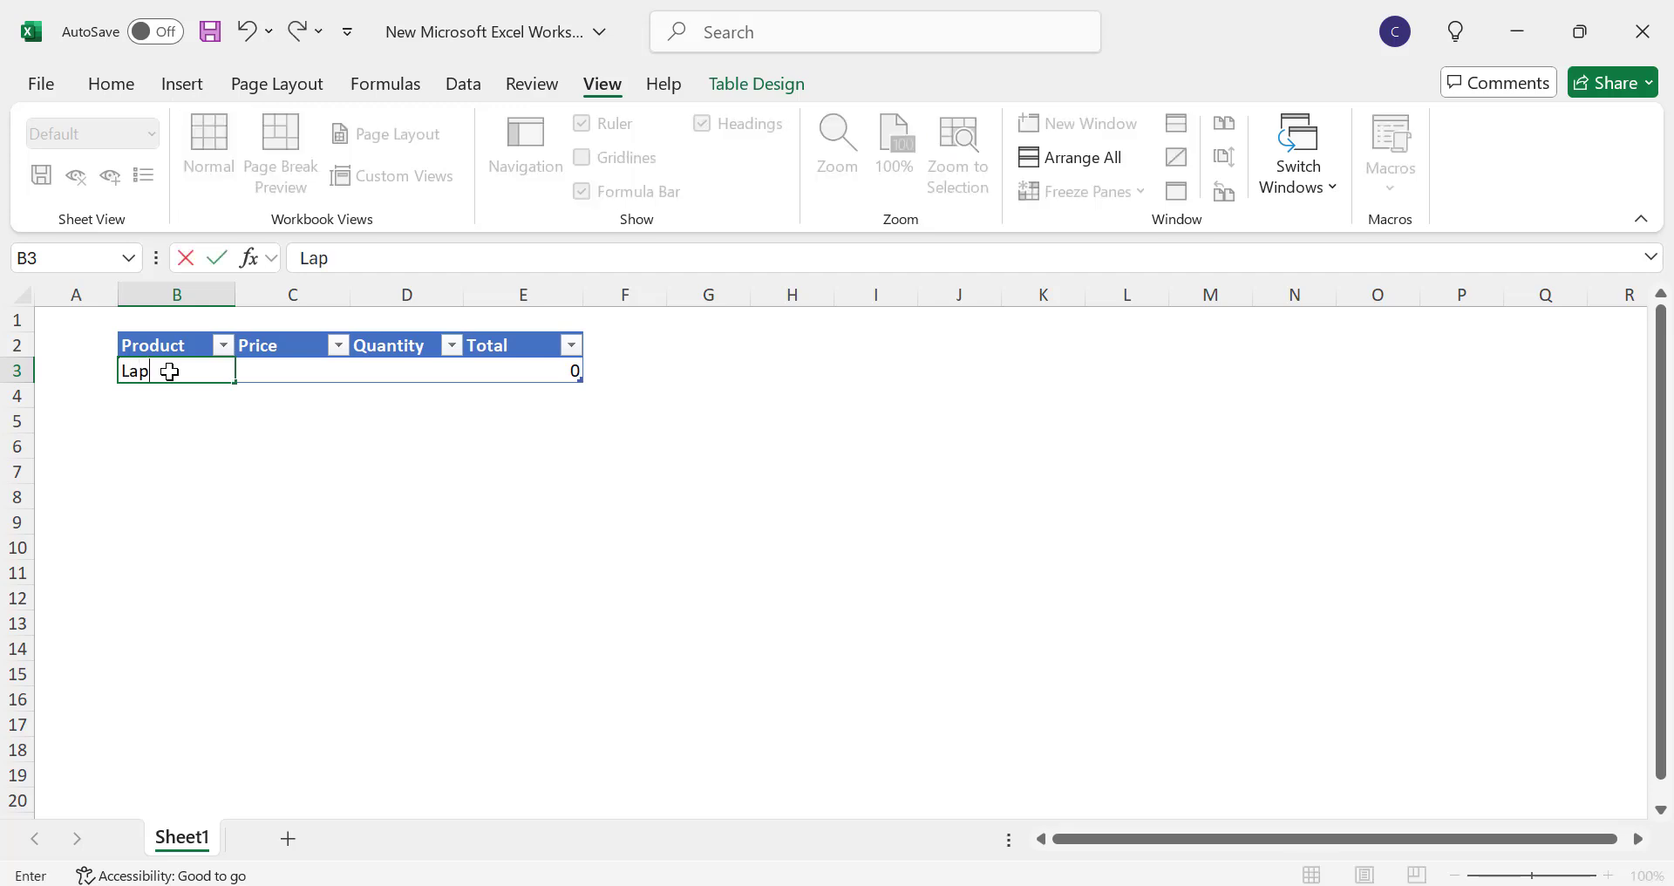
{"action": "type", "text": "top"}
{"action": "left_click", "coordinate": [293, 375]}
{"action": "type", "text": "1"}
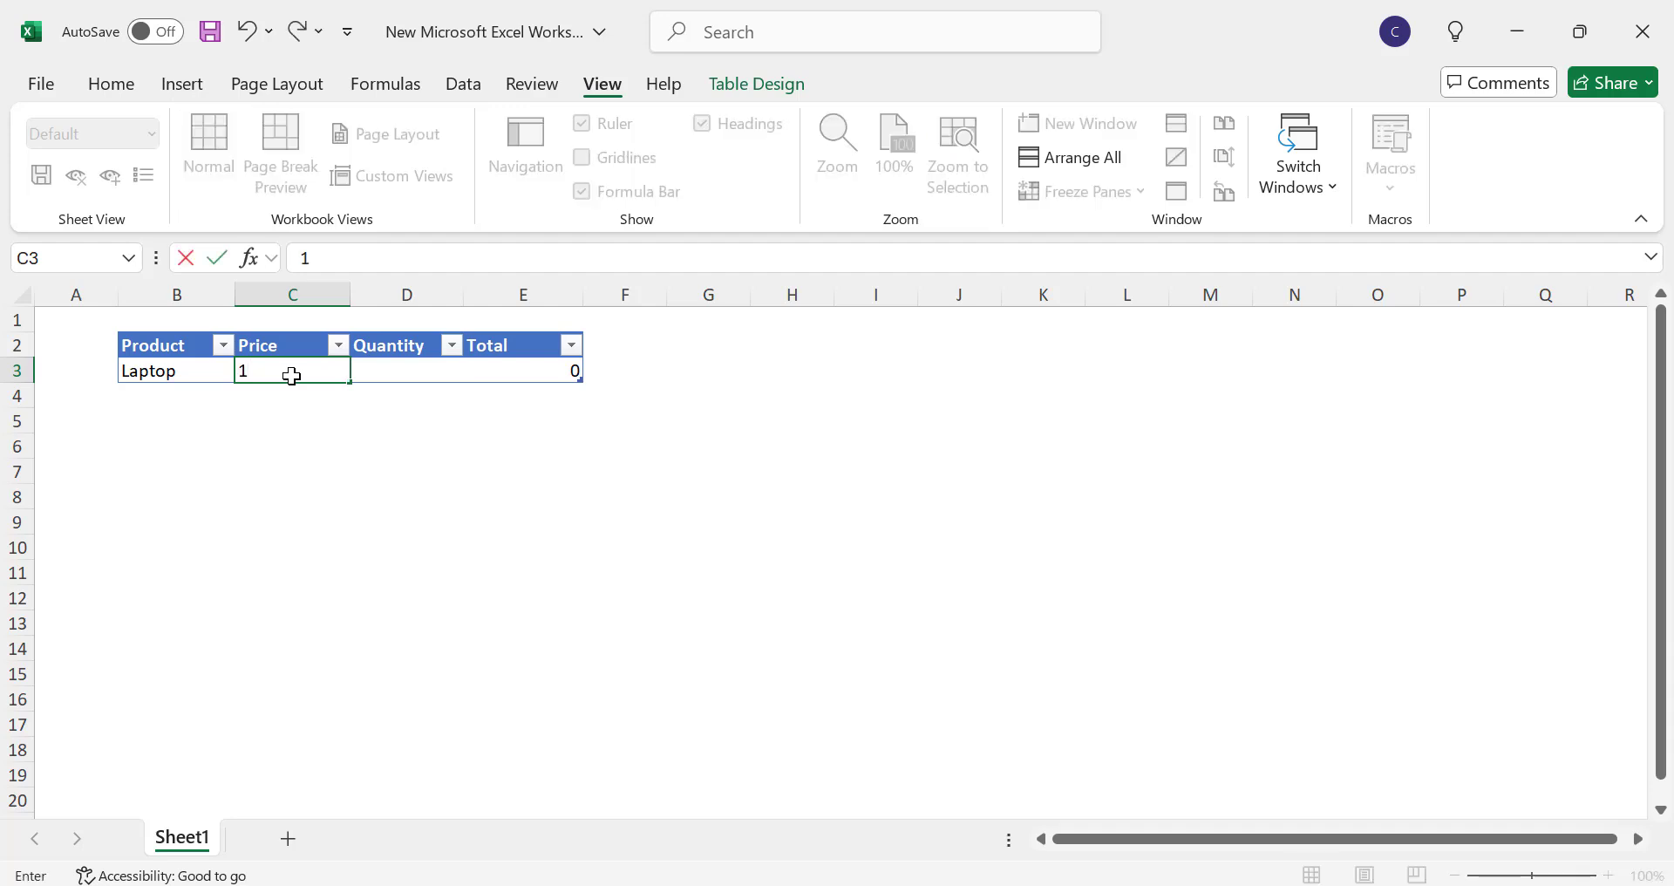
{"action": "type", "text": "000"}
{"action": "left_click", "coordinate": [377, 364]}
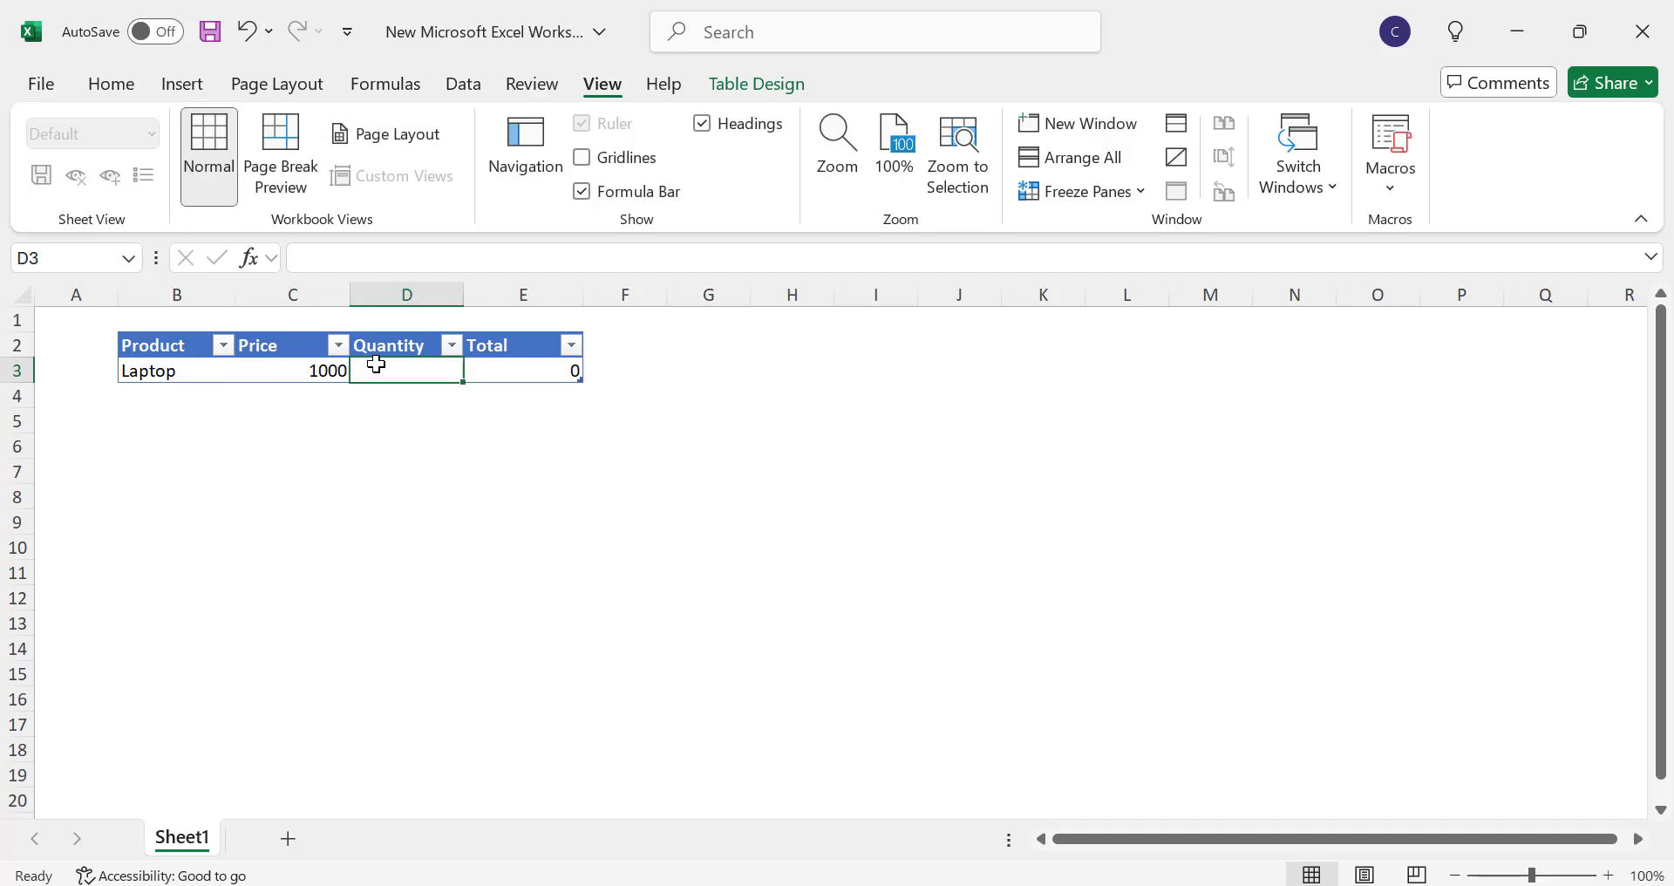
{"action": "type", "text": "5"}
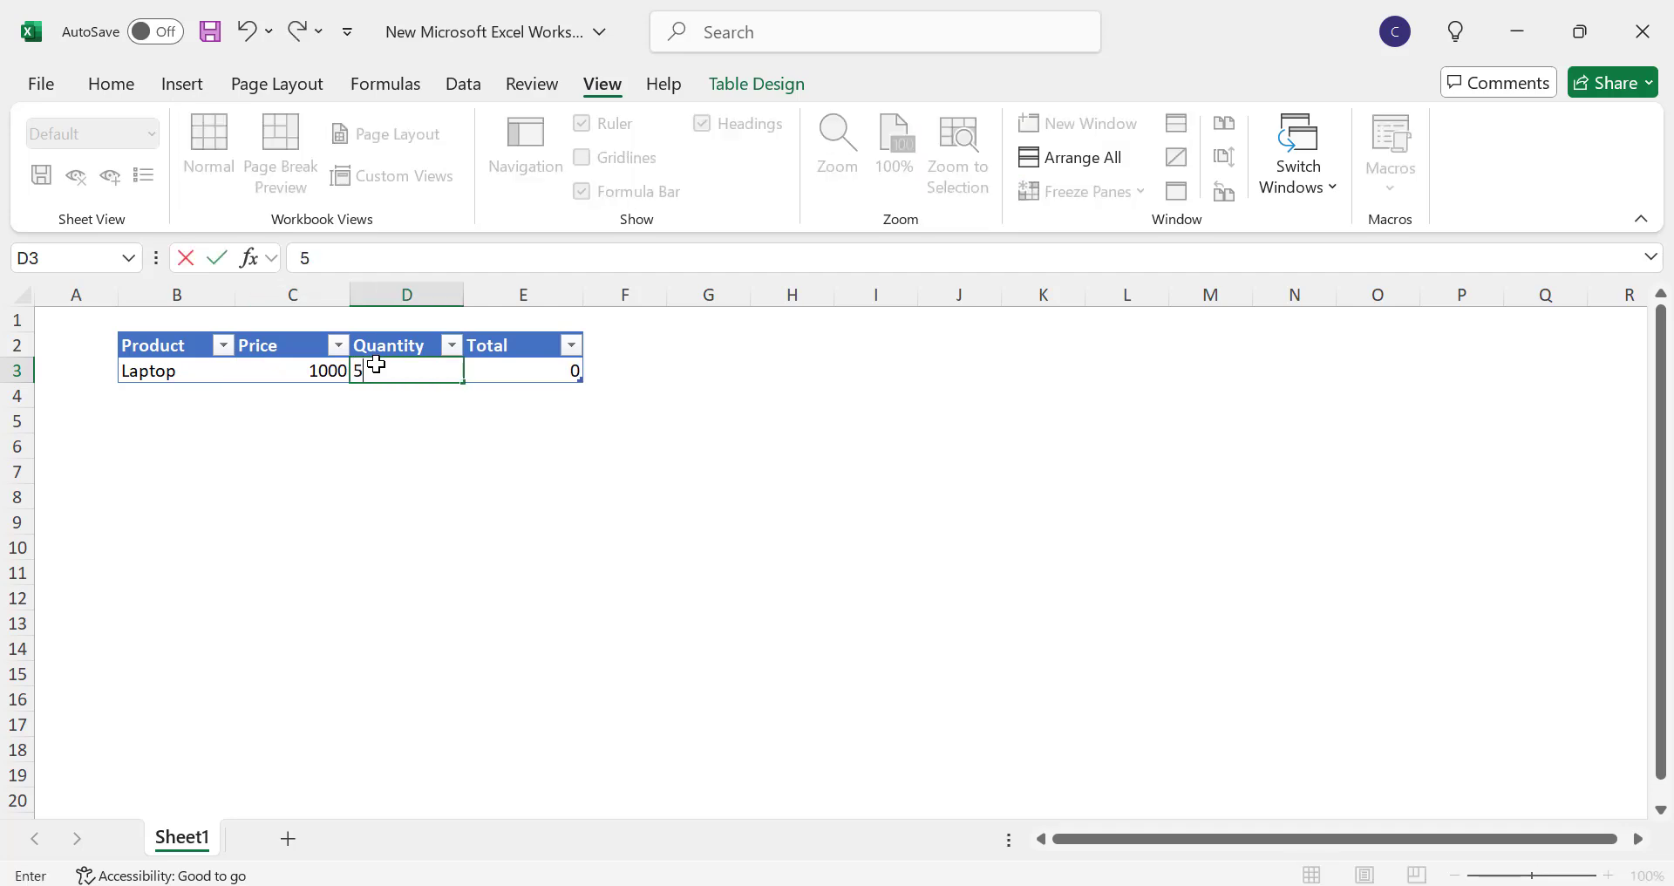
{"action": "left_click", "coordinate": [509, 376]}
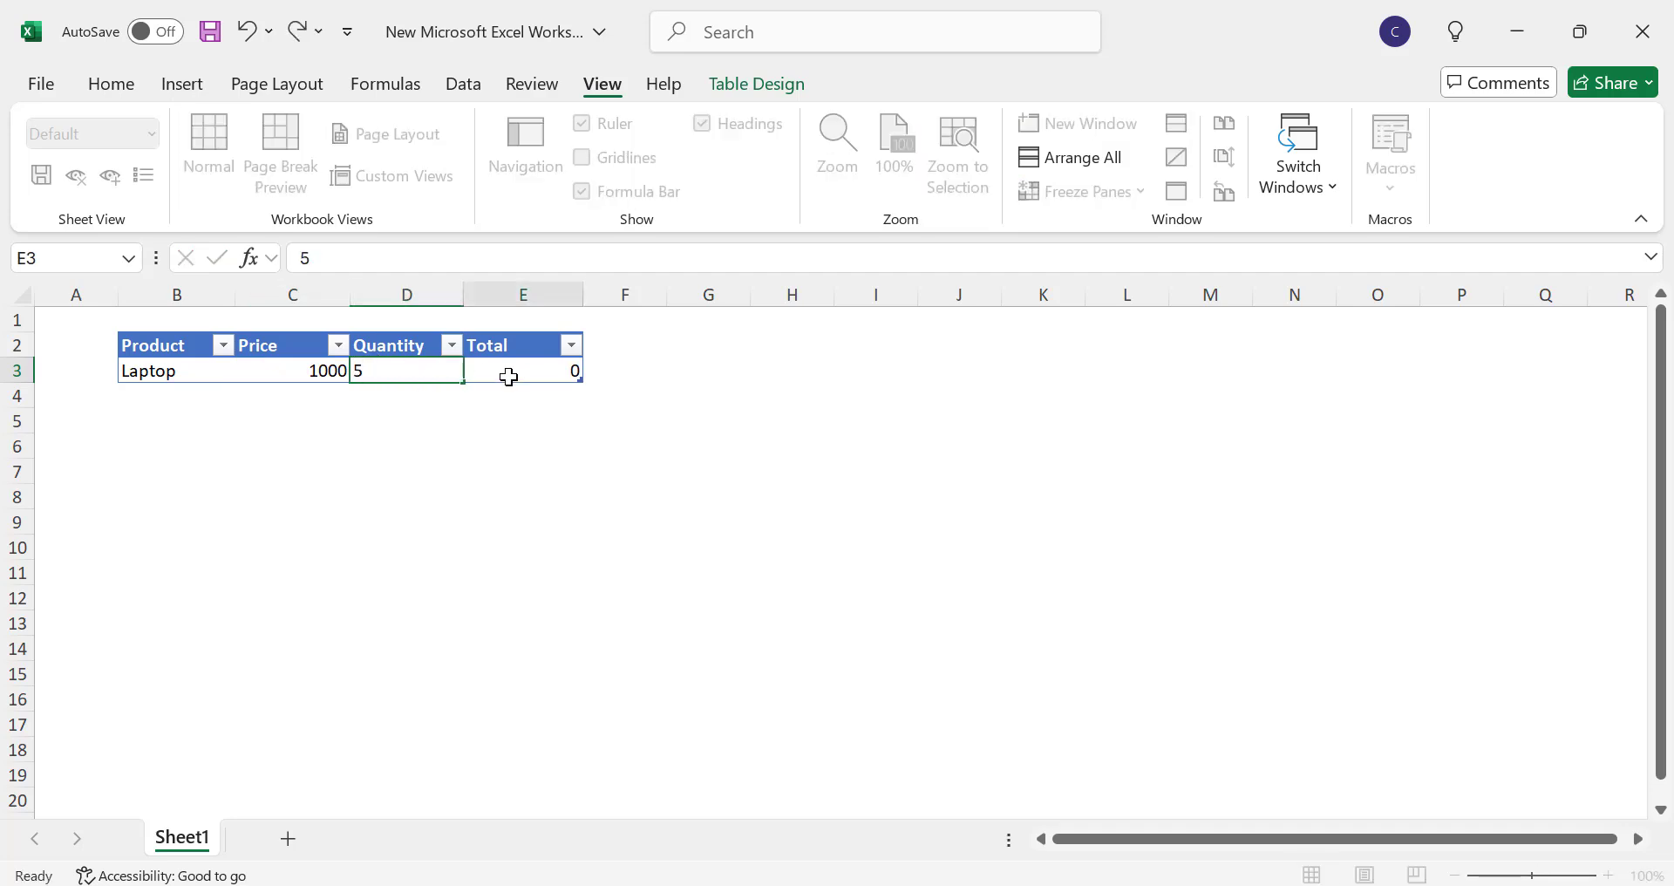
Step: Add a table row below Laptop with product Phone, price 500 and quantity 10
{"action": "left_click", "coordinate": [152, 402]}
{"action": "type", "text": "Phone"}
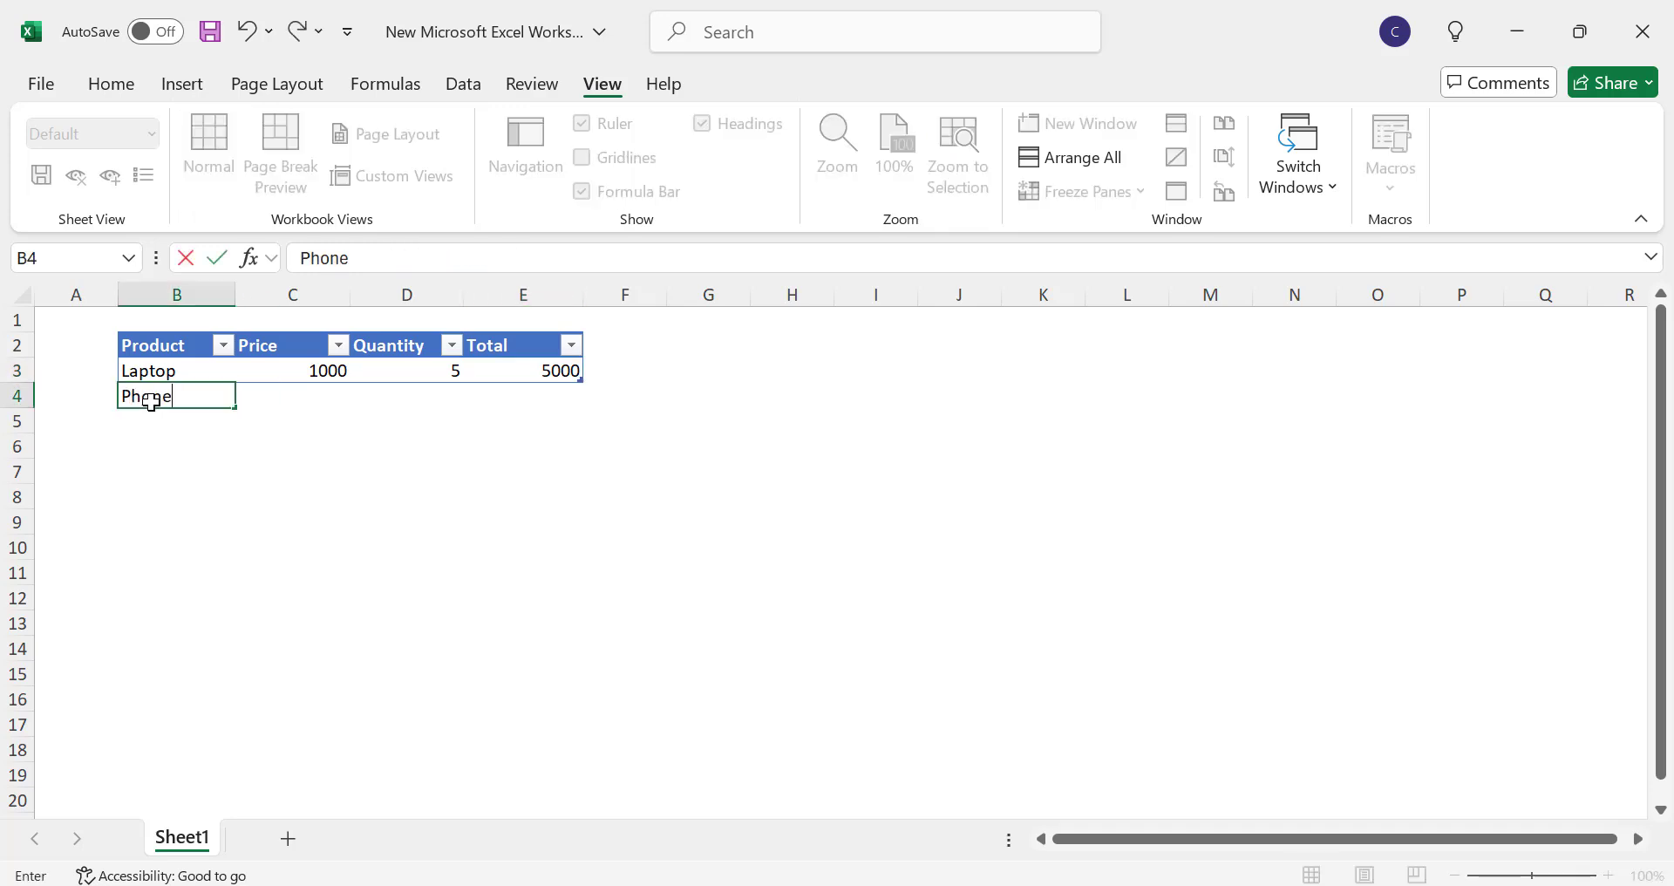
{"action": "left_click", "coordinate": [280, 400]}
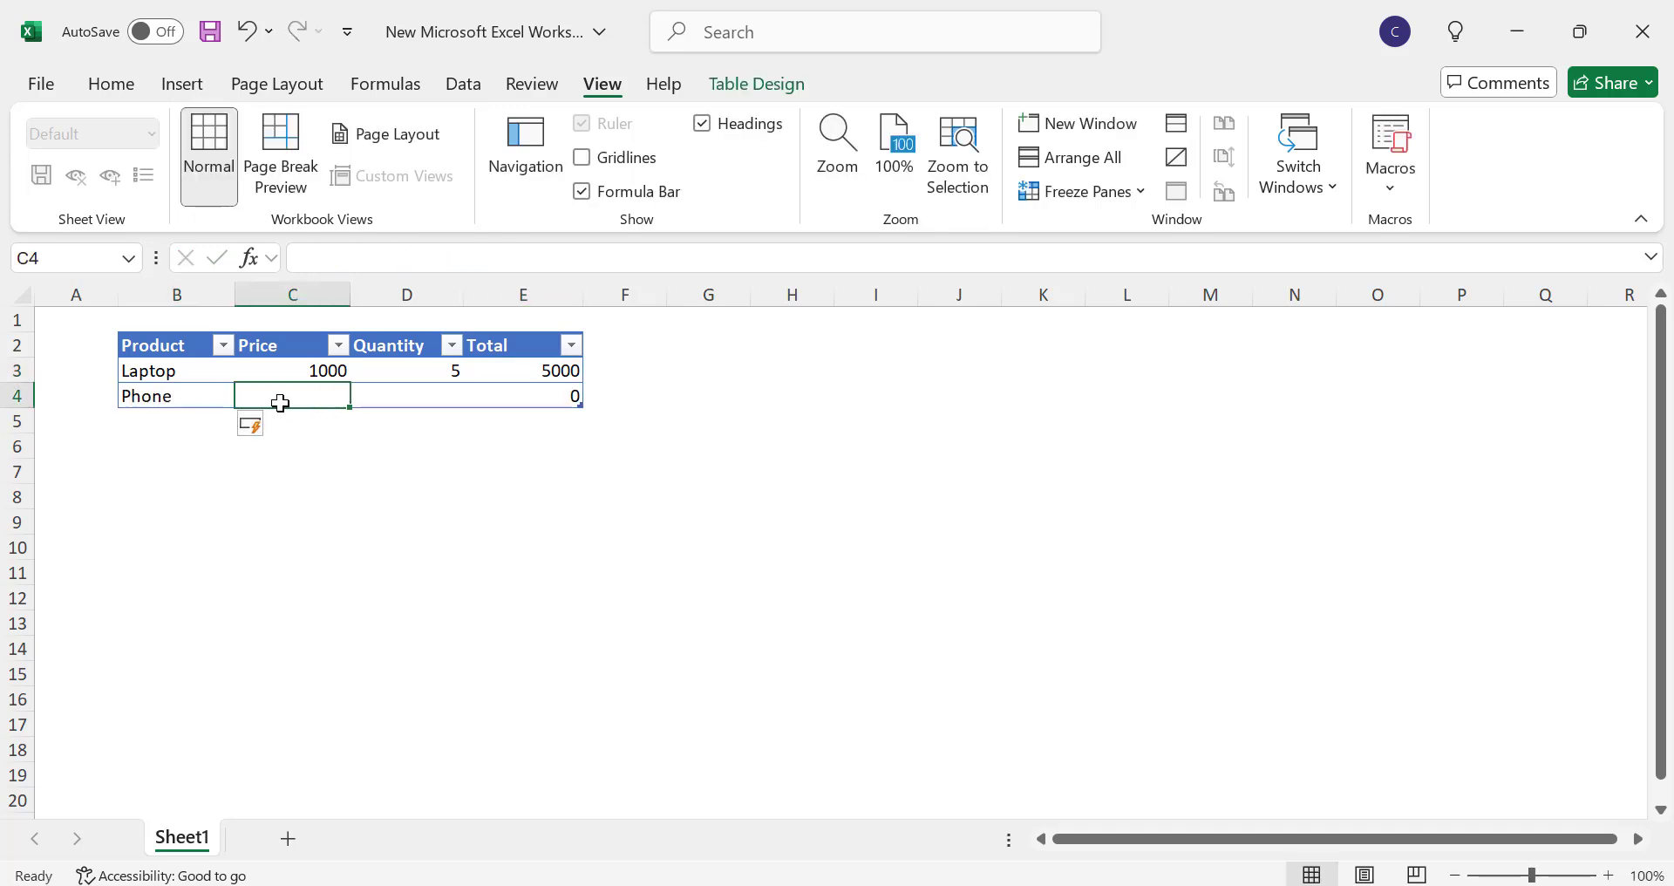
{"action": "type", "text": "500"}
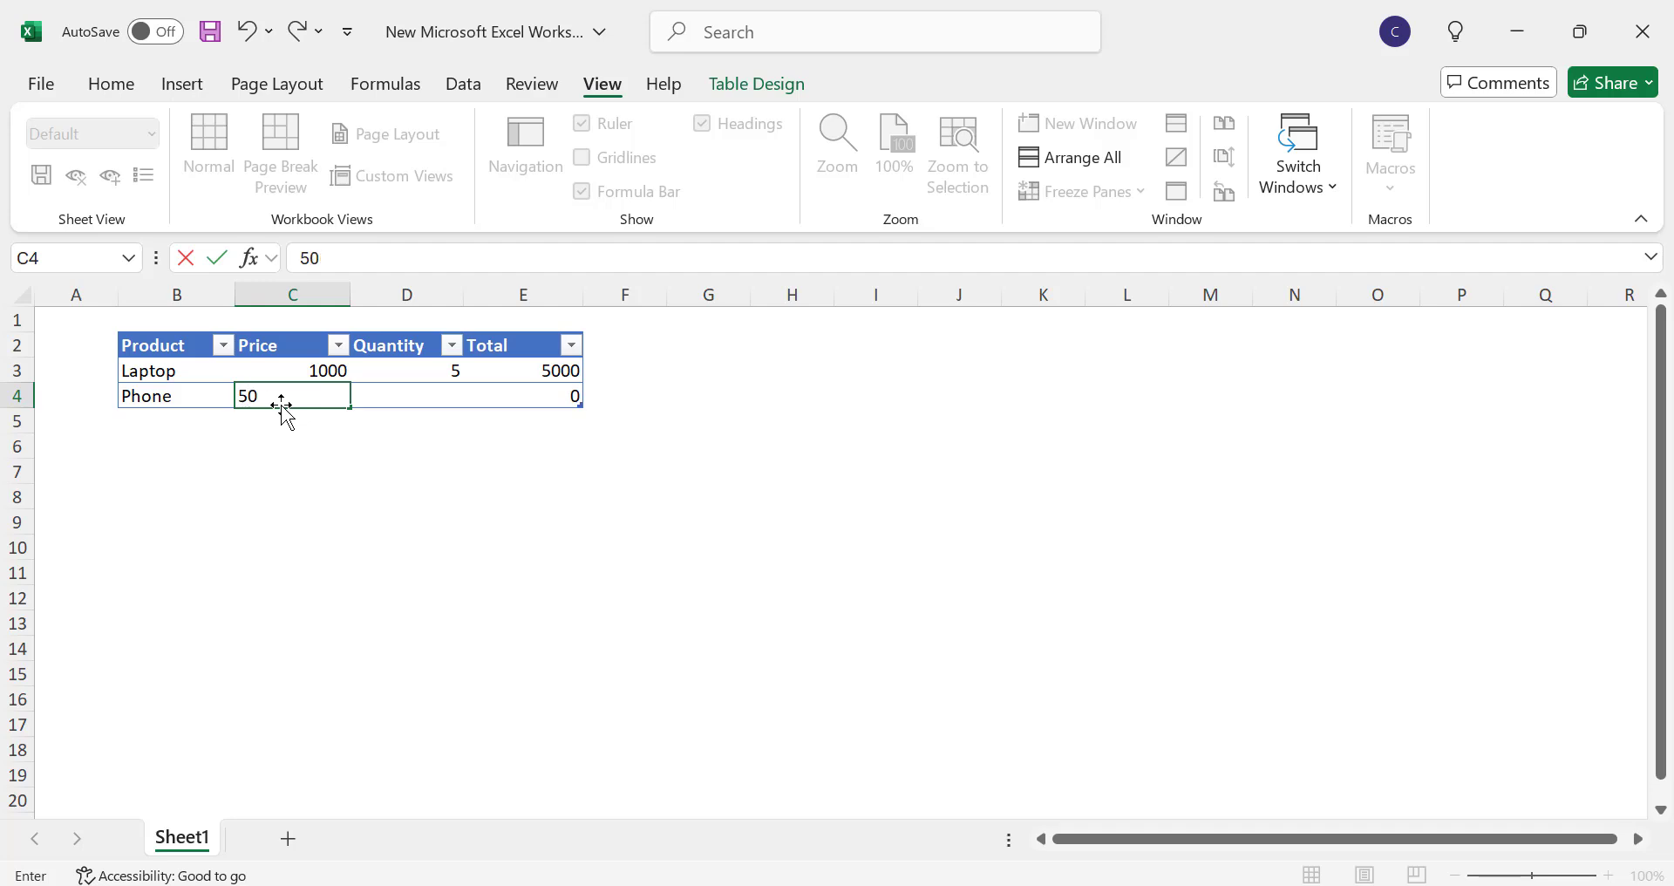
{"action": "left_click", "coordinate": [401, 391]}
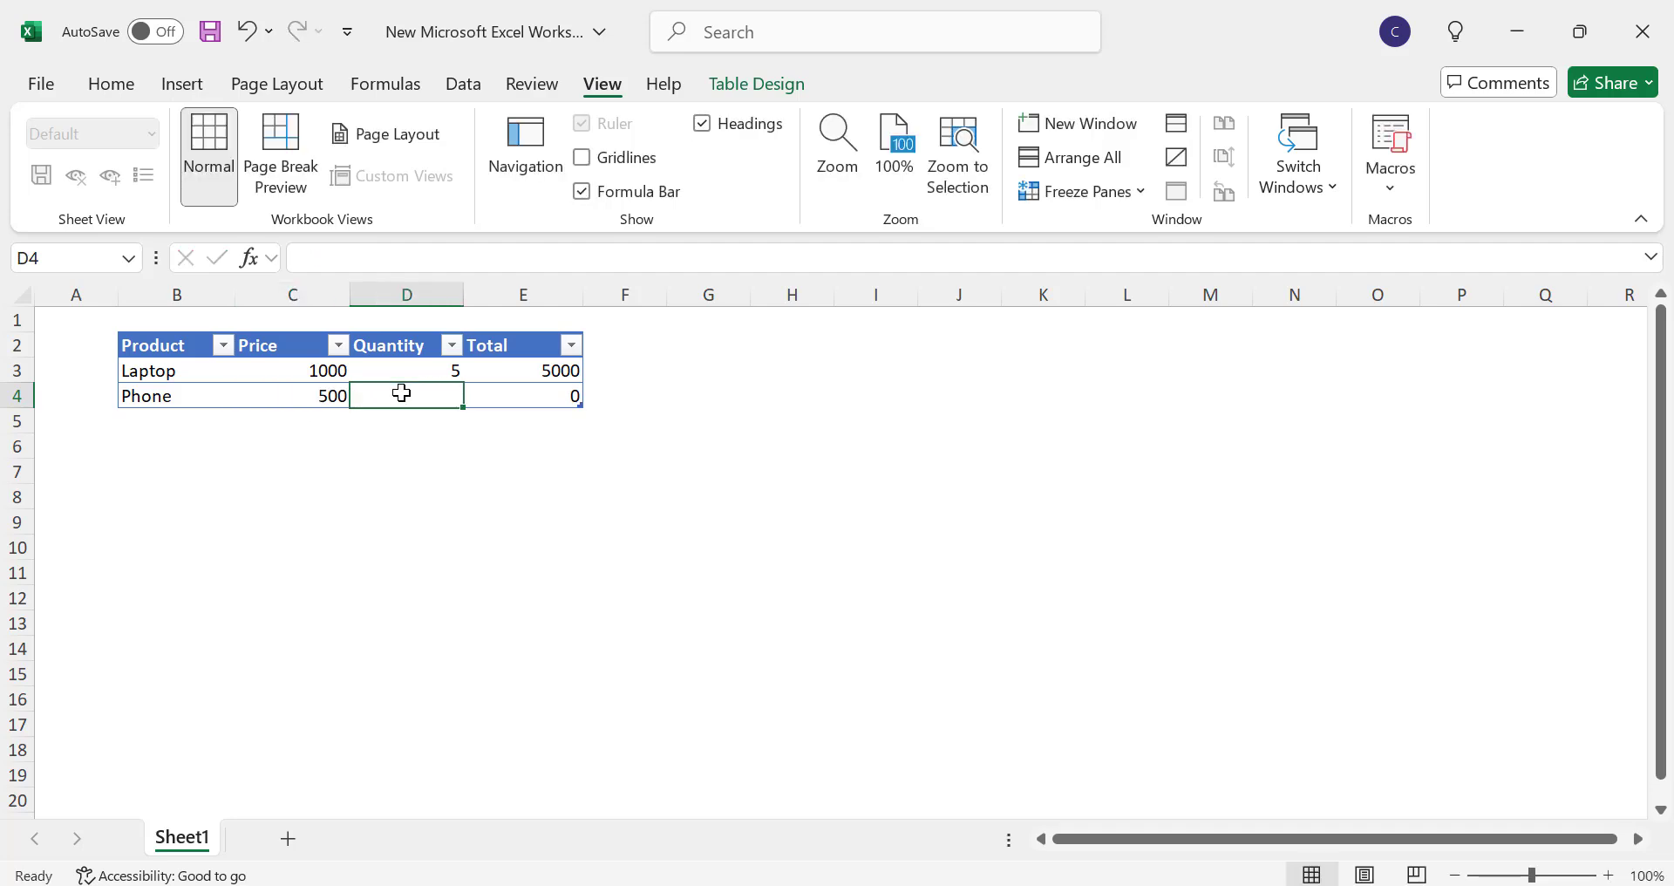
{"action": "type", "text": "10"}
{"action": "left_click", "coordinate": [534, 396]}
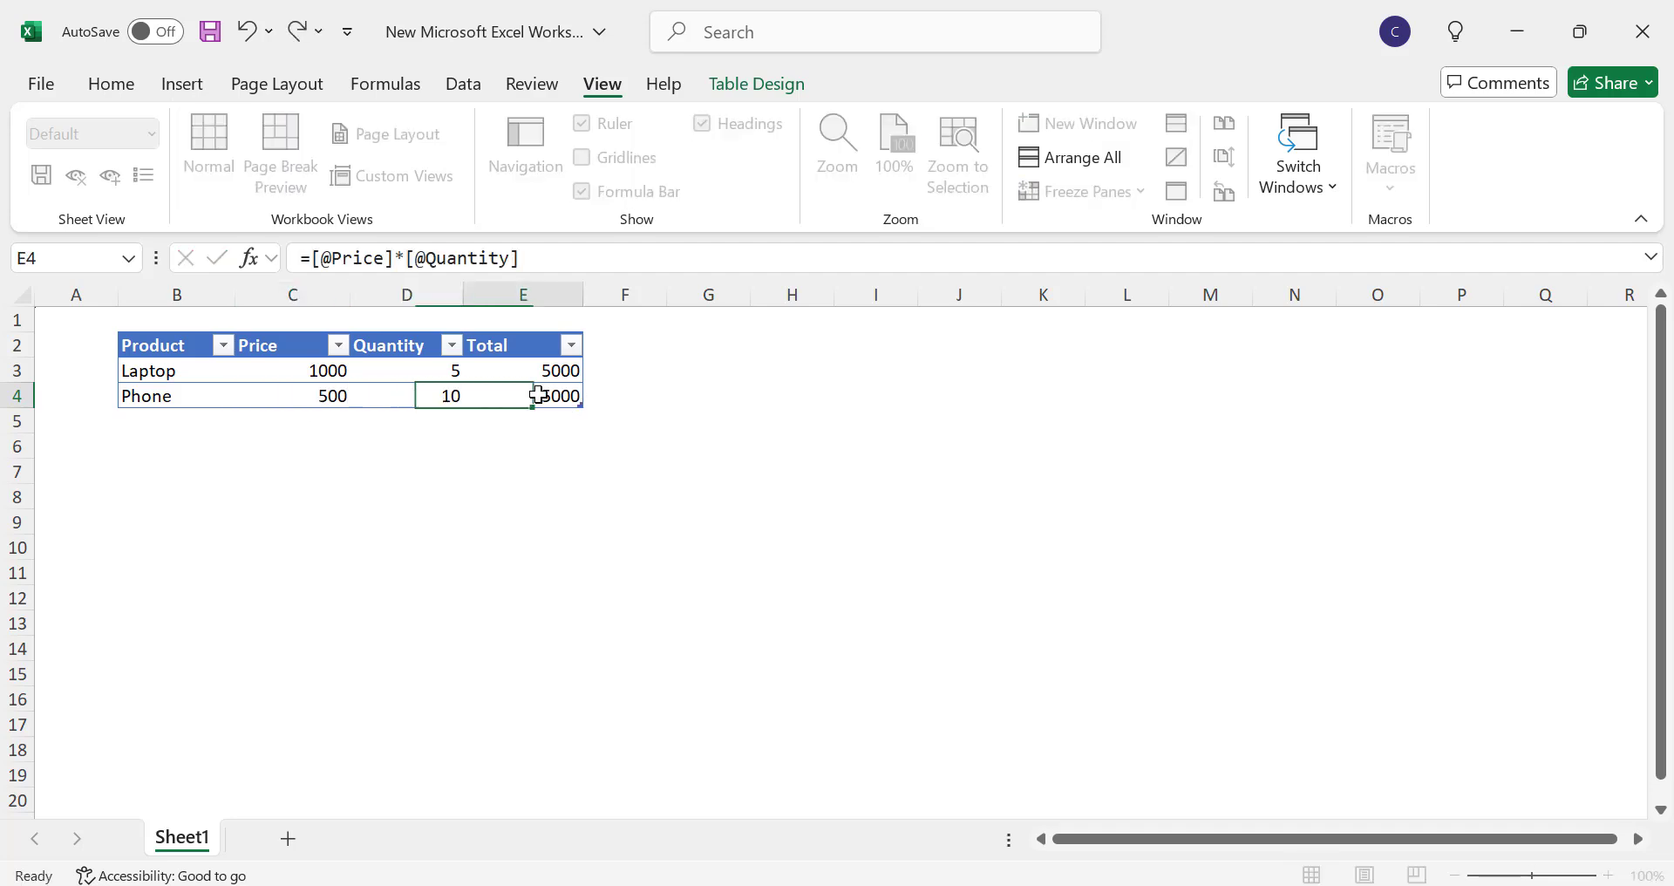
Step: Add a table row below Phone with product souris, price 20 and quantity 7
{"action": "left_click", "coordinate": [131, 422]}
{"action": "type", "text": "s"}
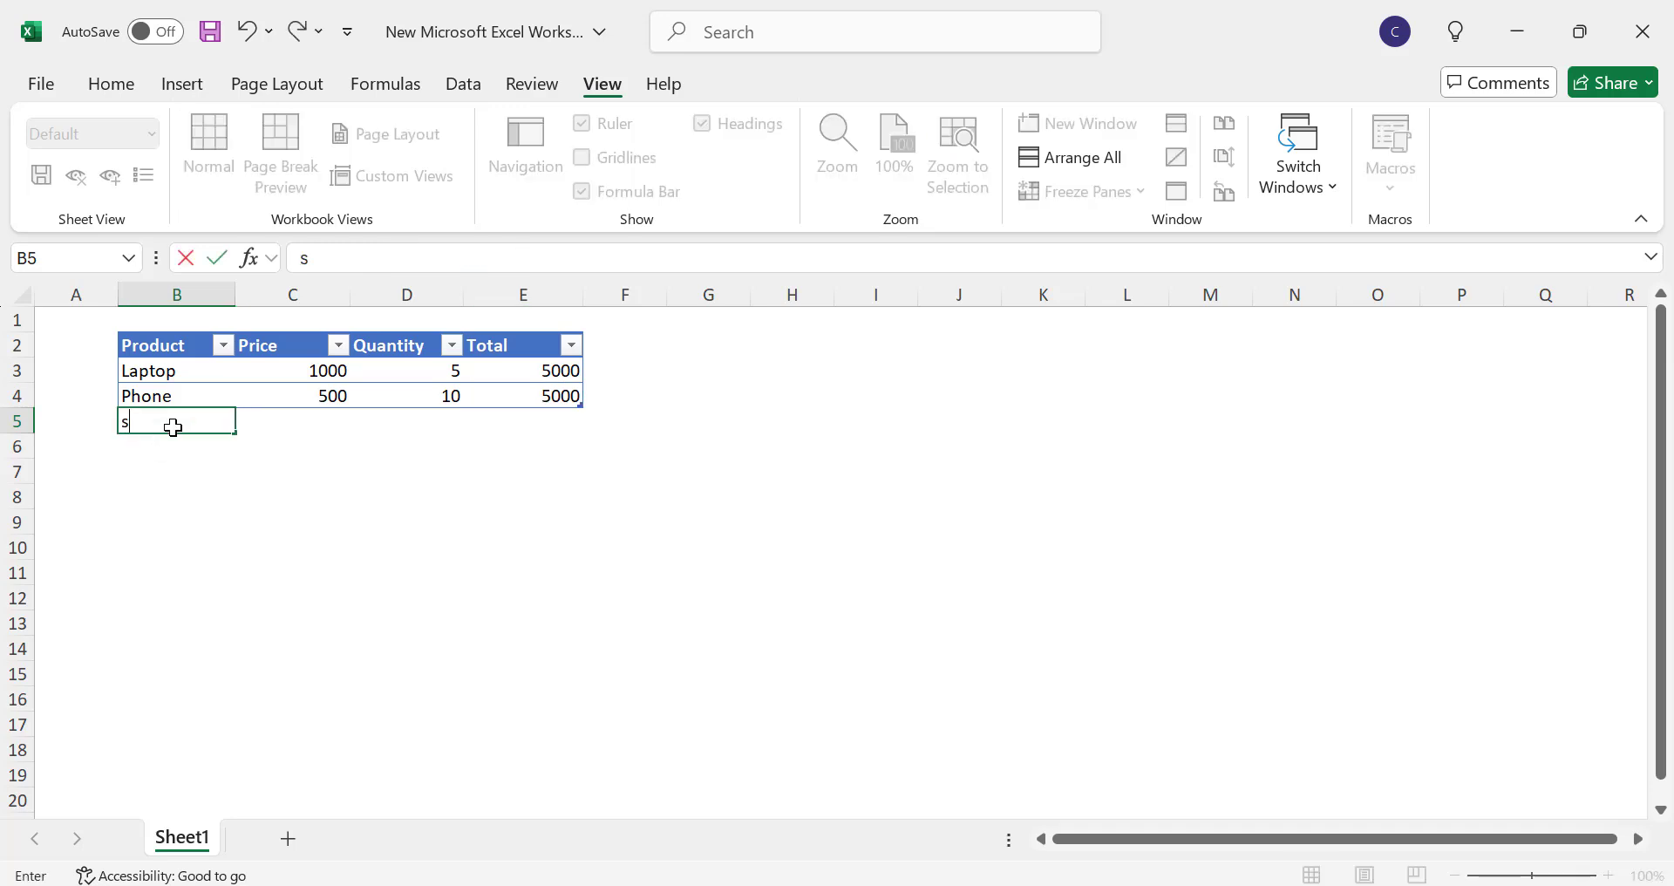
{"action": "type", "text": "ouris"}
{"action": "left_click", "coordinate": [286, 426]}
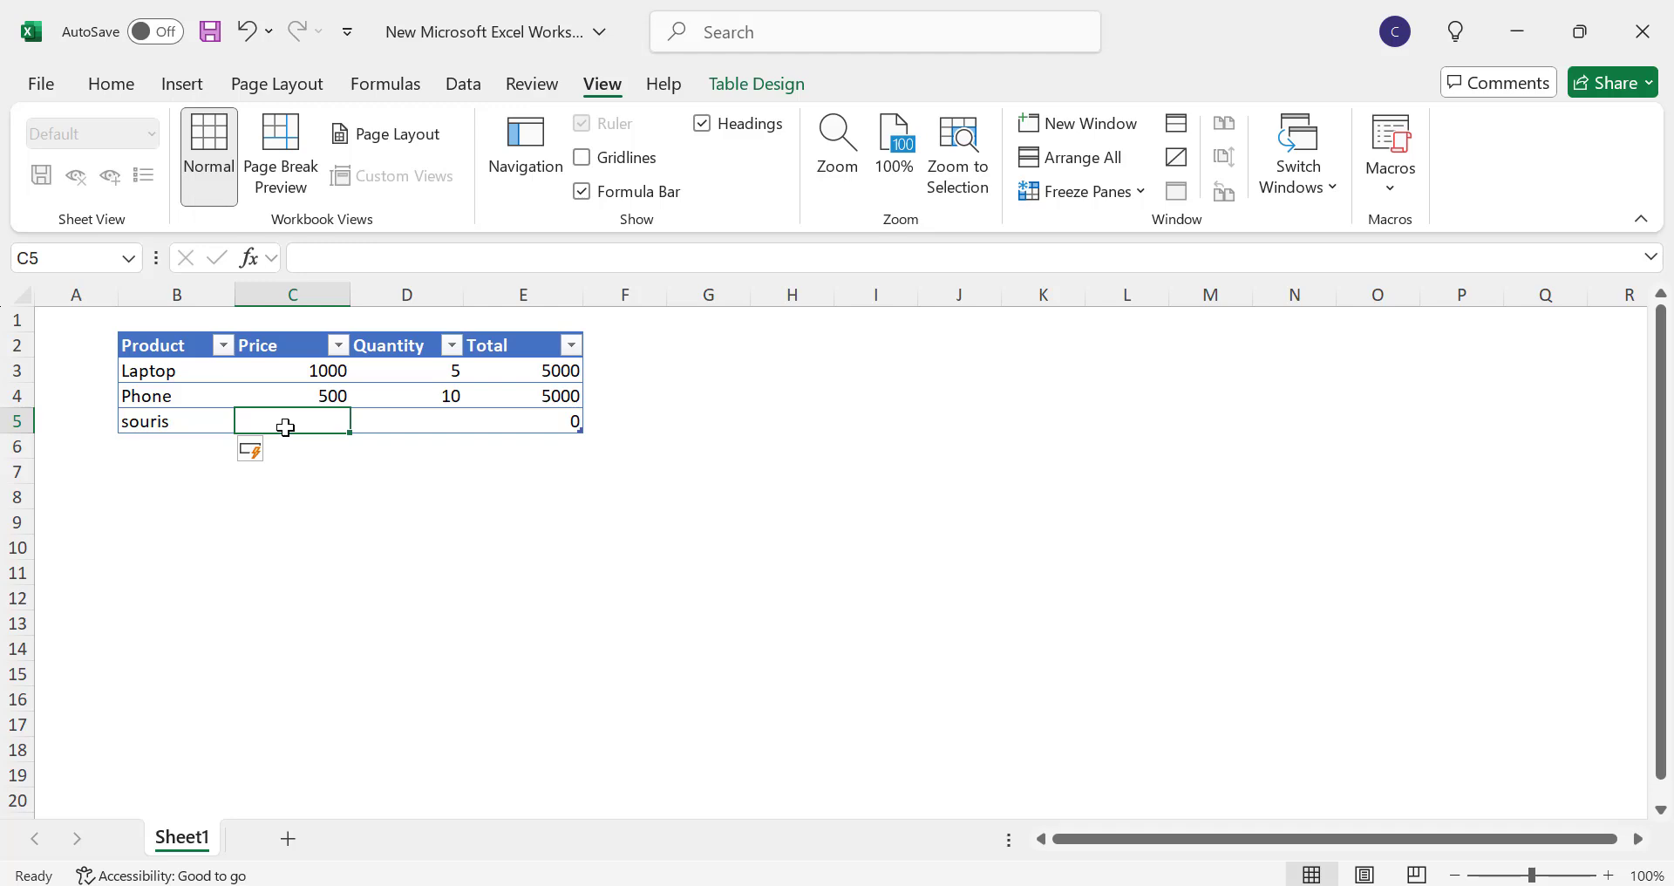
{"action": "type", "text": "20"}
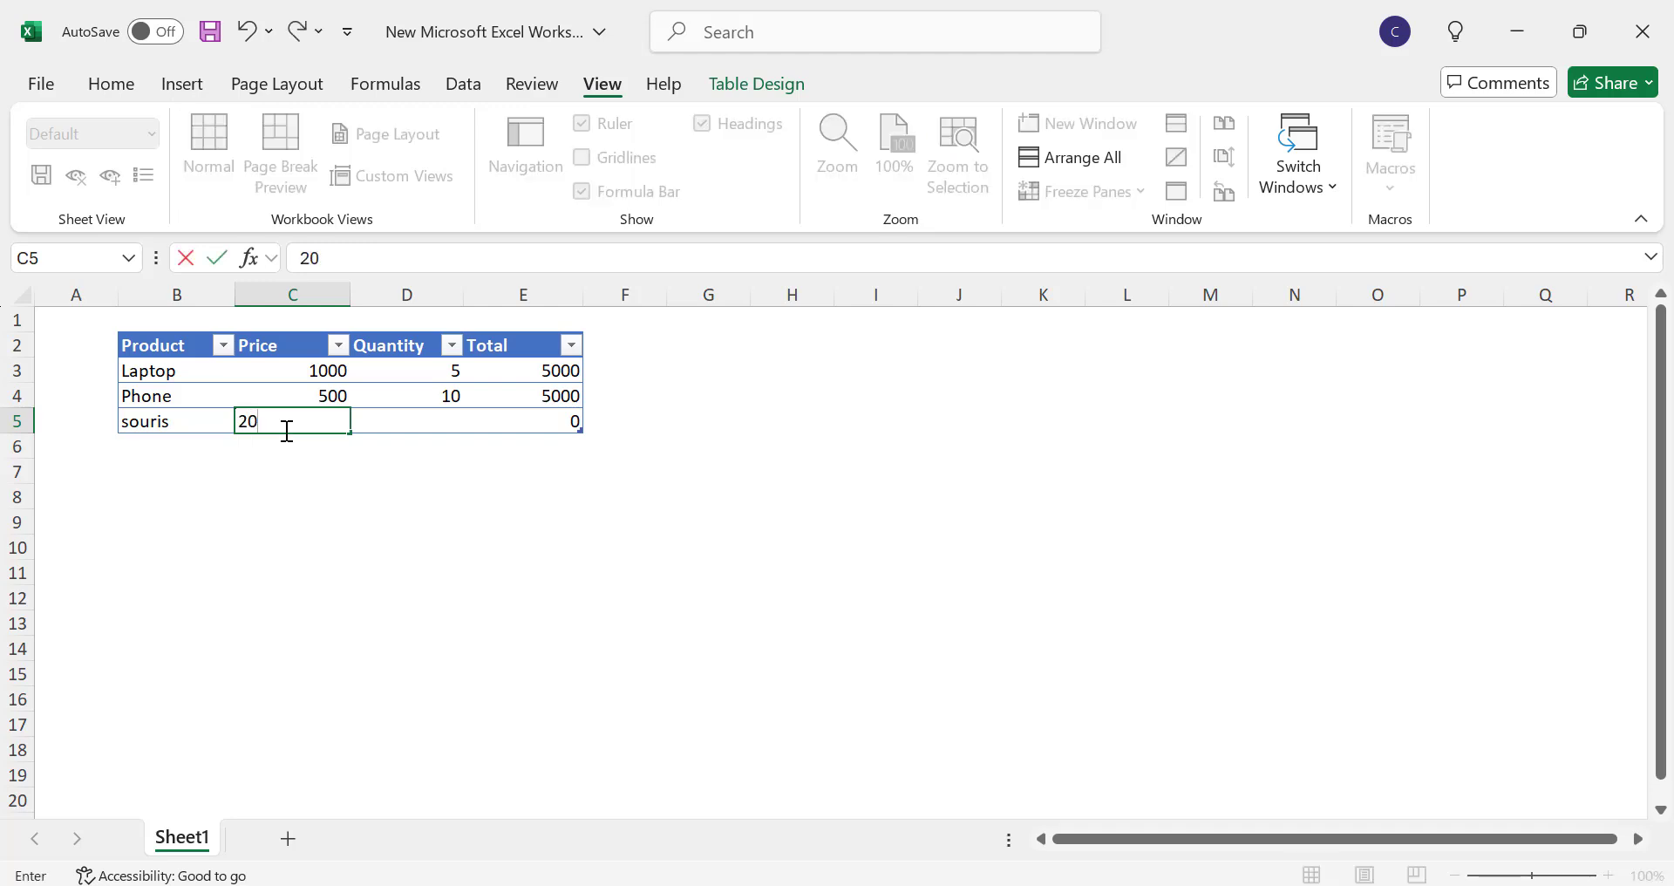
{"action": "left_click", "coordinate": [410, 423]}
{"action": "type", "text": "7"}
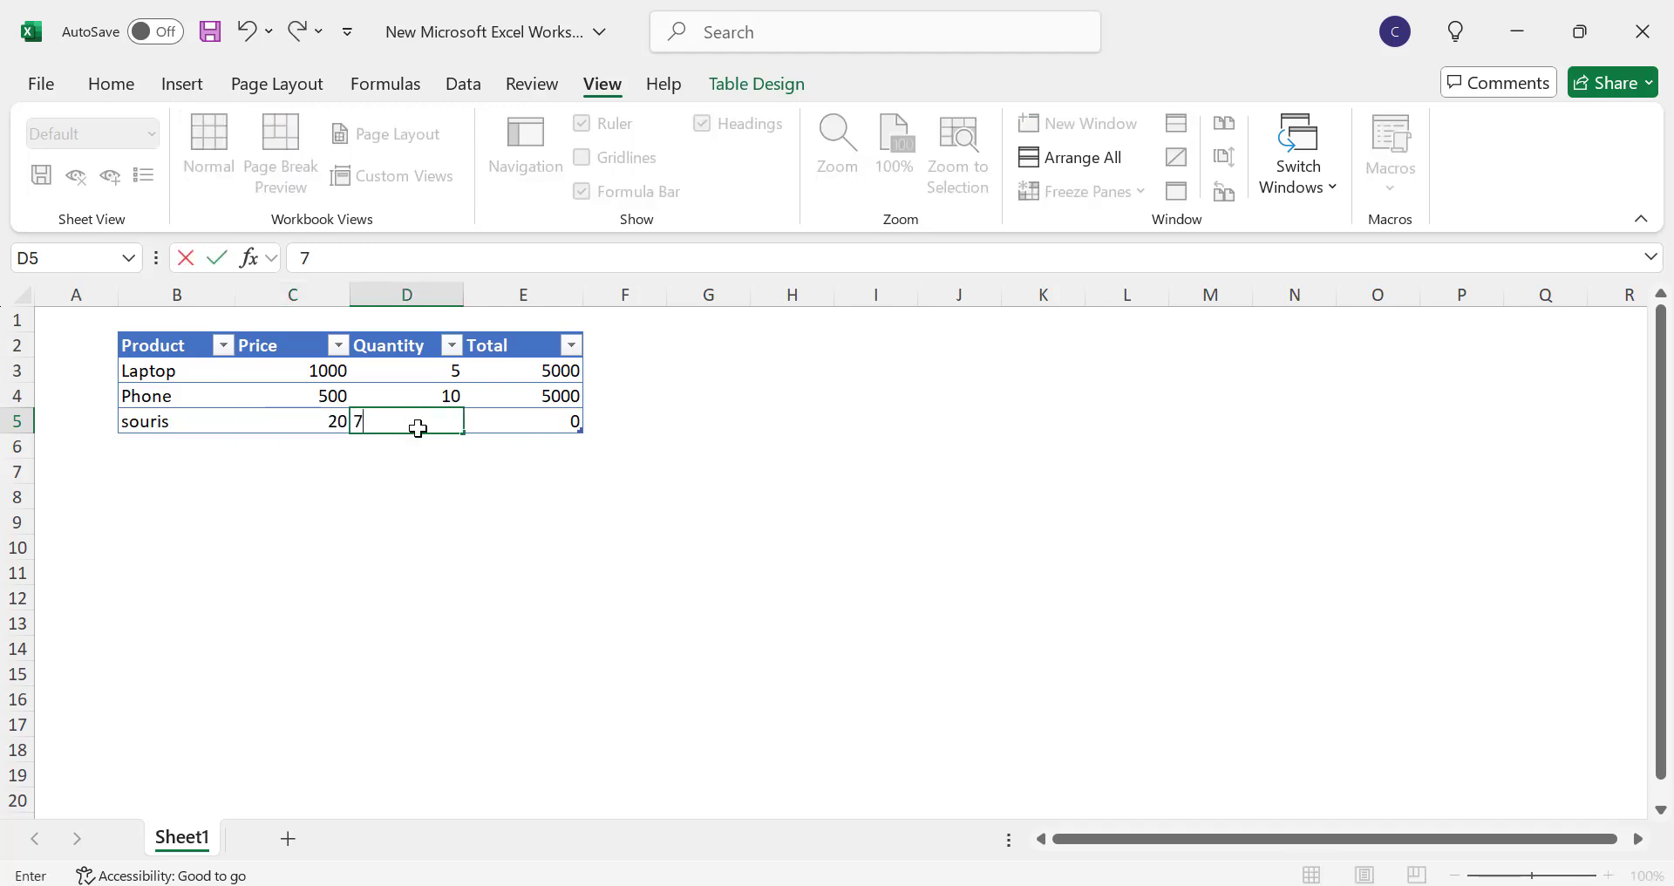
{"action": "left_click", "coordinate": [538, 421]}
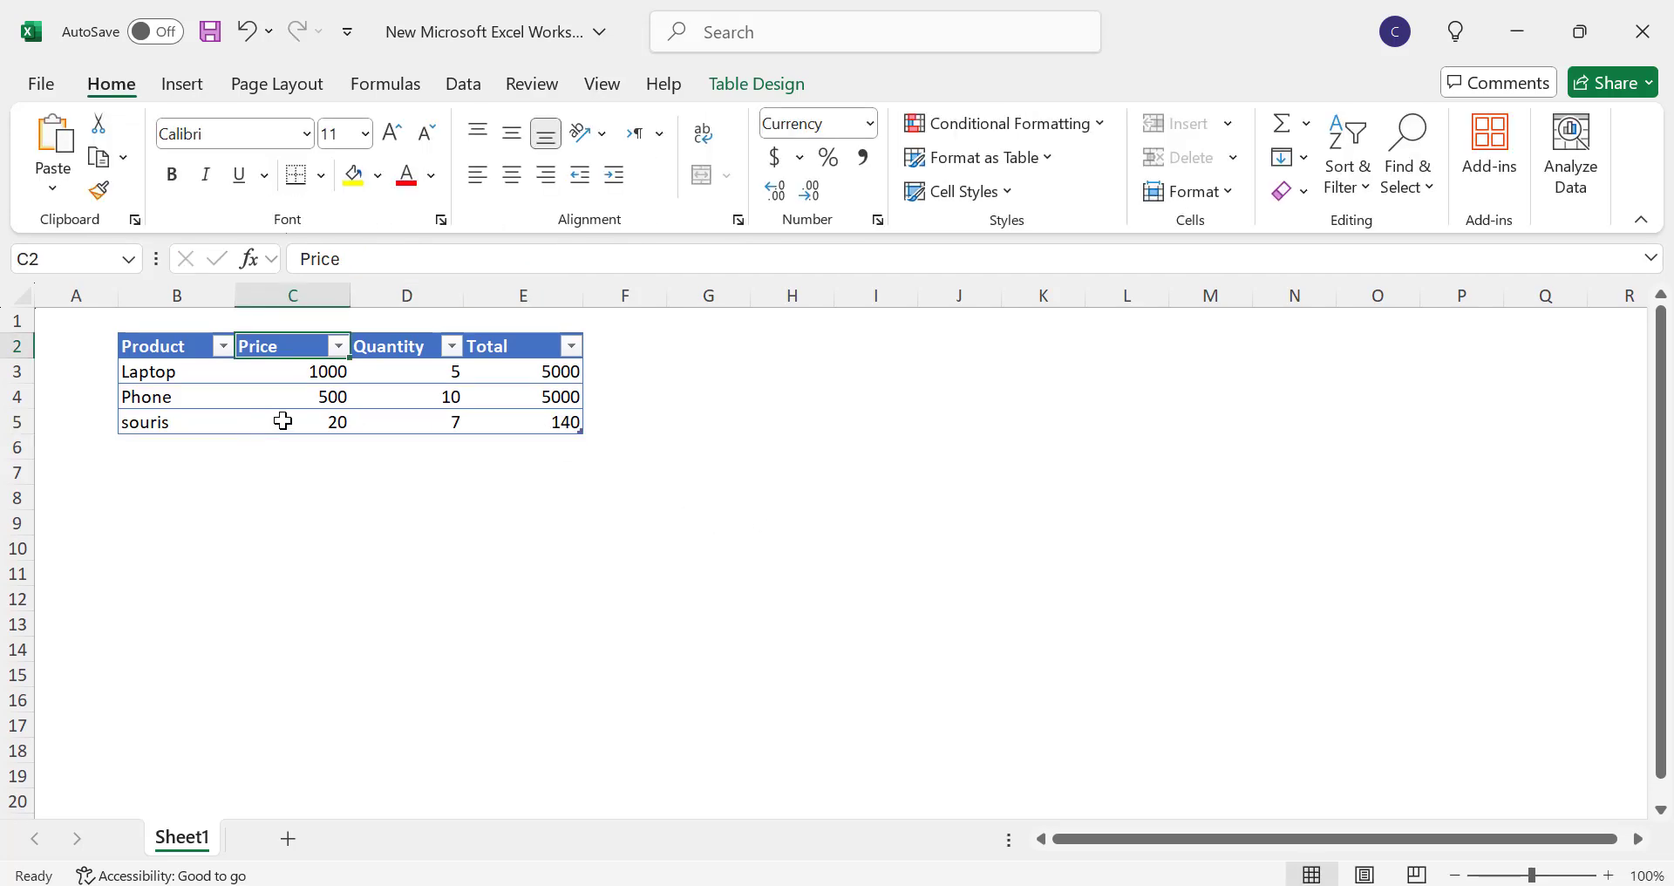
Step: Format the three price values in C3 to C5 as Currency
{"action": "left_click", "coordinate": [291, 375]}
{"action": "left_click", "coordinate": [296, 401]}
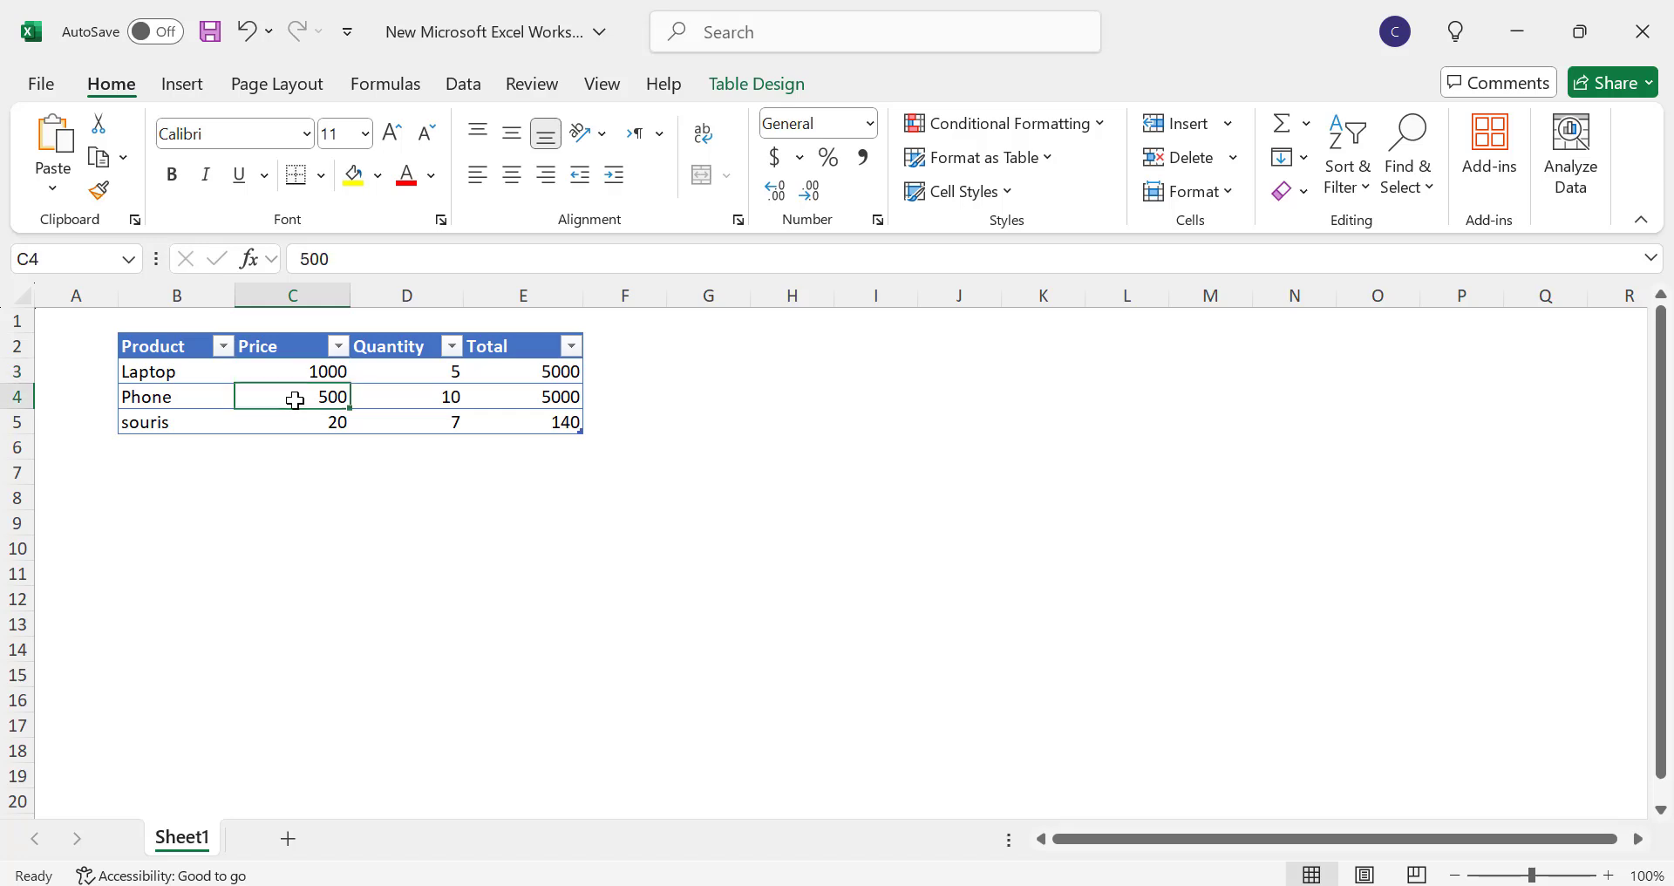
{"action": "left_click", "coordinate": [314, 371]}
{"action": "left_click", "coordinate": [291, 395], "text": "ctrl"}
{"action": "left_click", "coordinate": [296, 422], "text": "ctrl"}
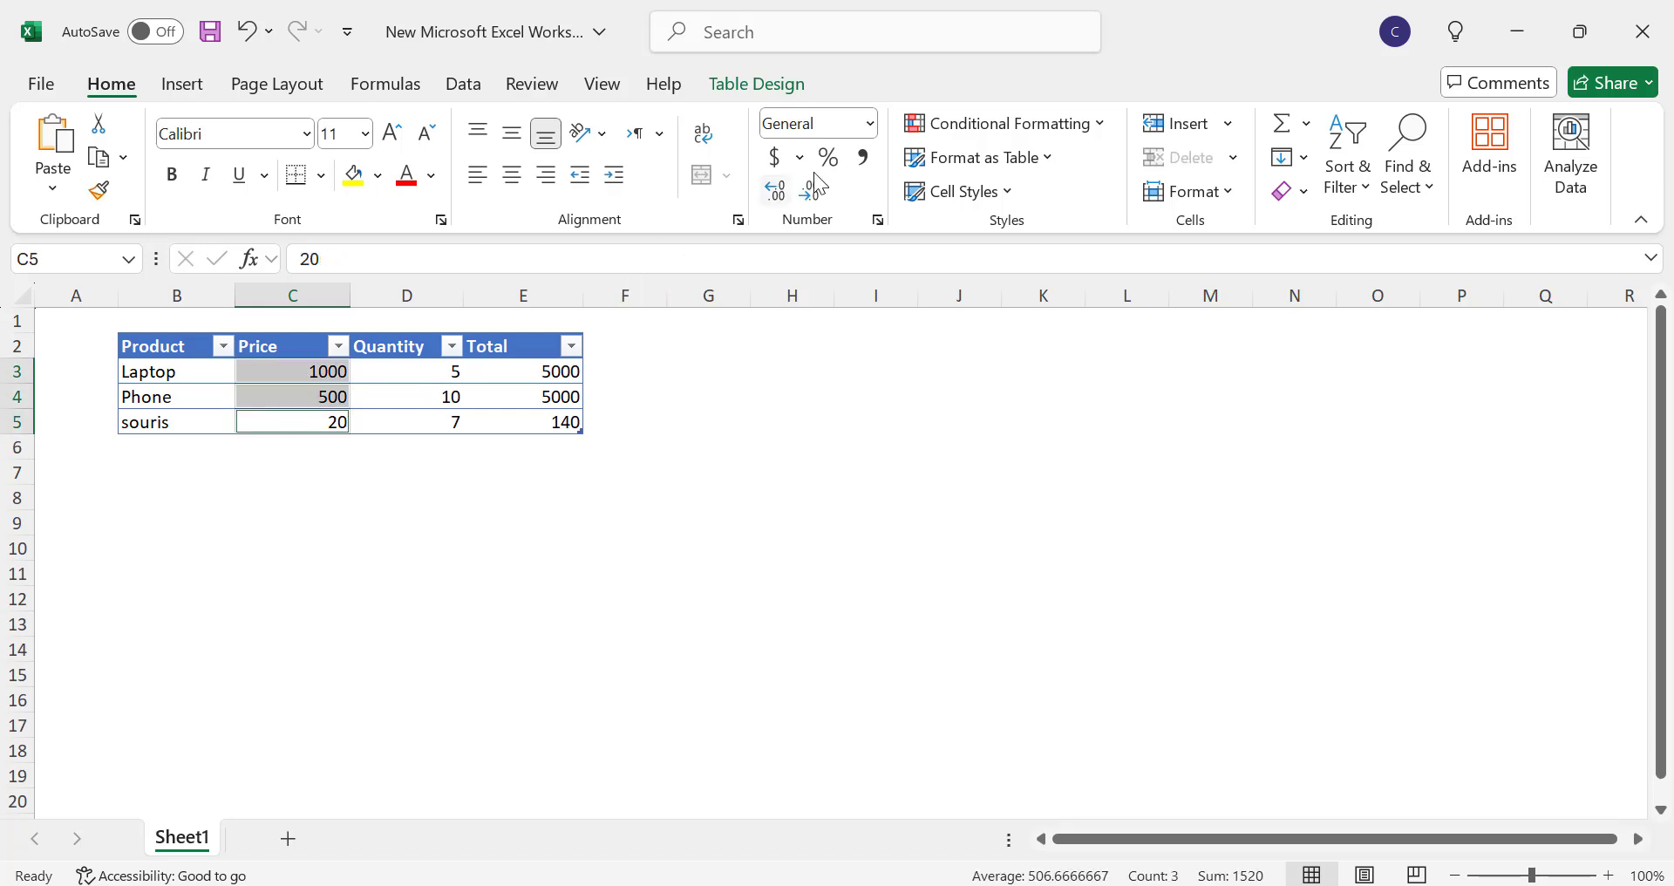
{"action": "left_click", "coordinate": [870, 124]}
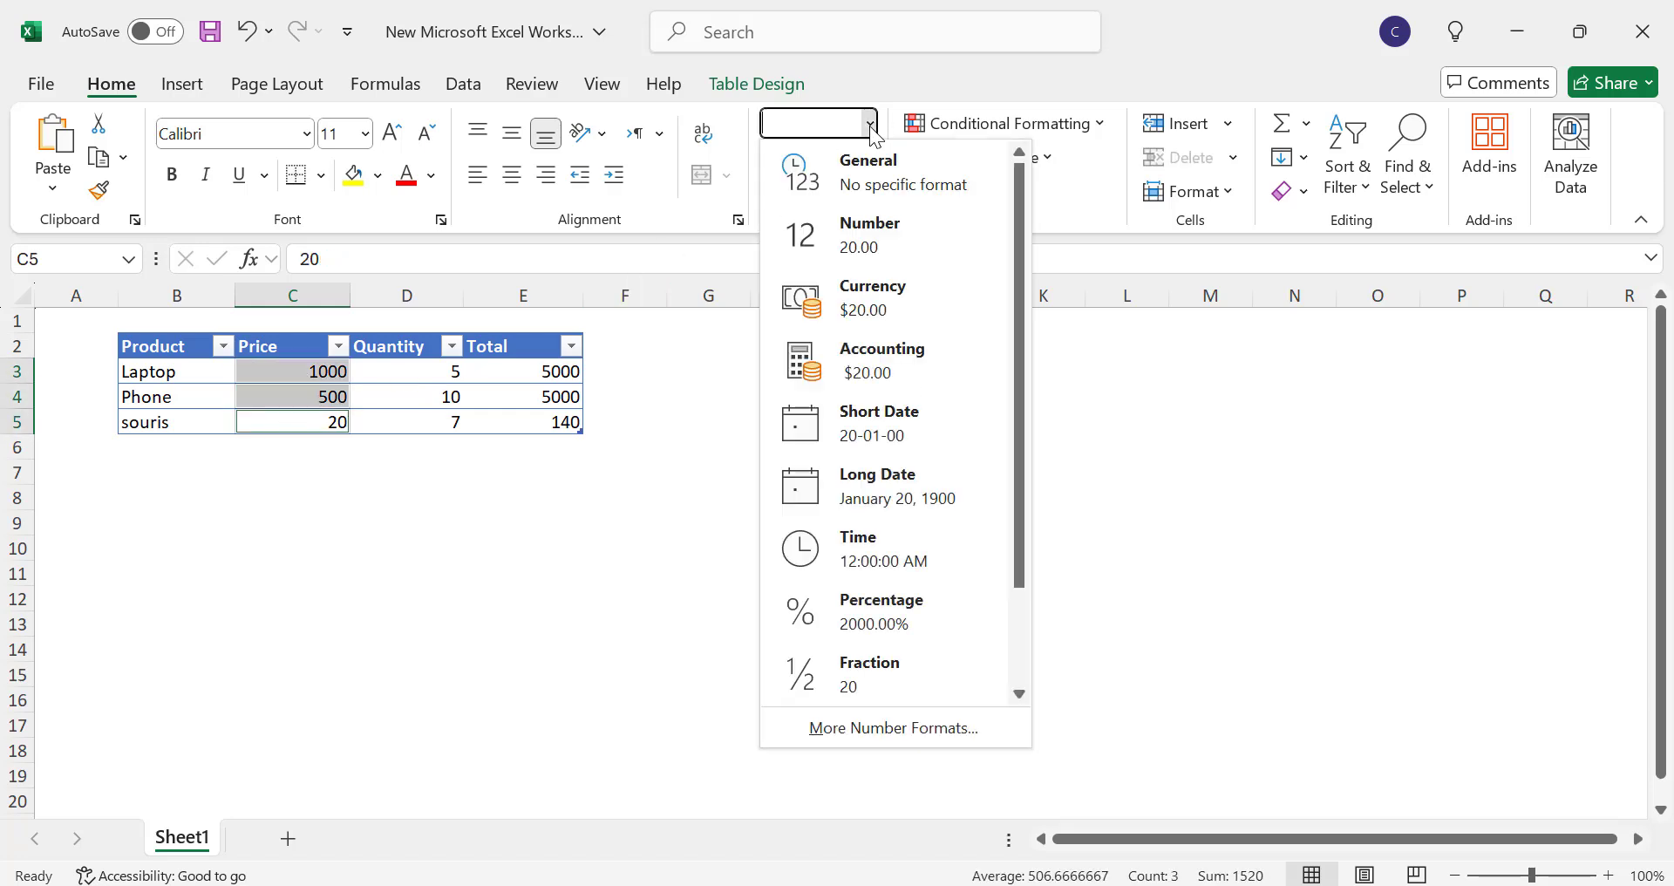
{"action": "left_click", "coordinate": [897, 304]}
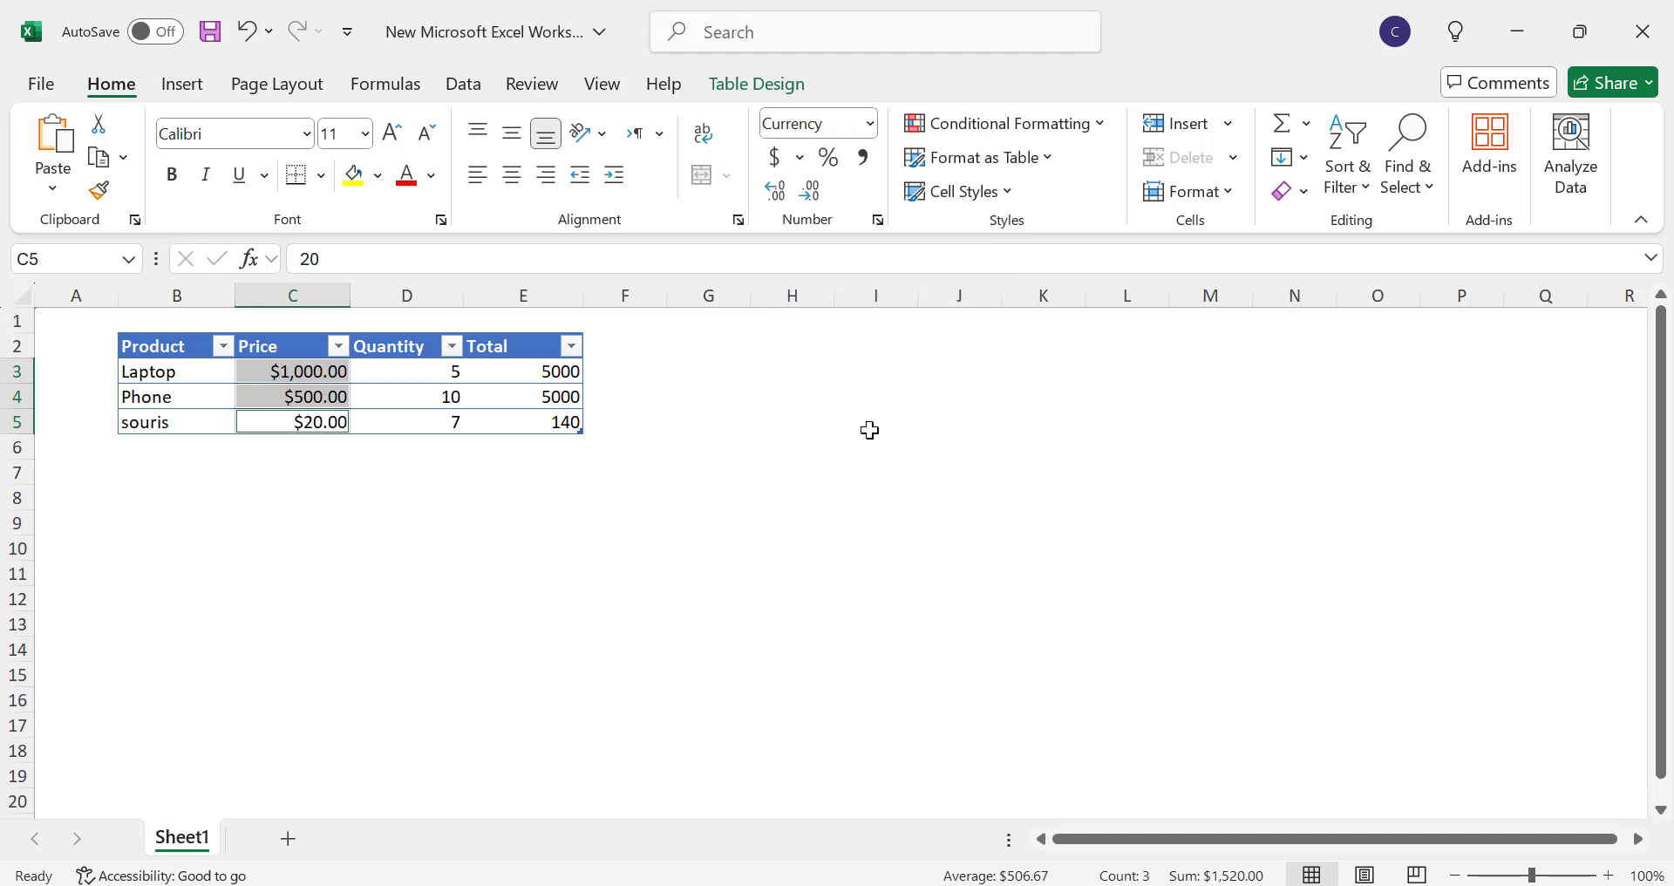
{"action": "left_click", "coordinate": [293, 372]}
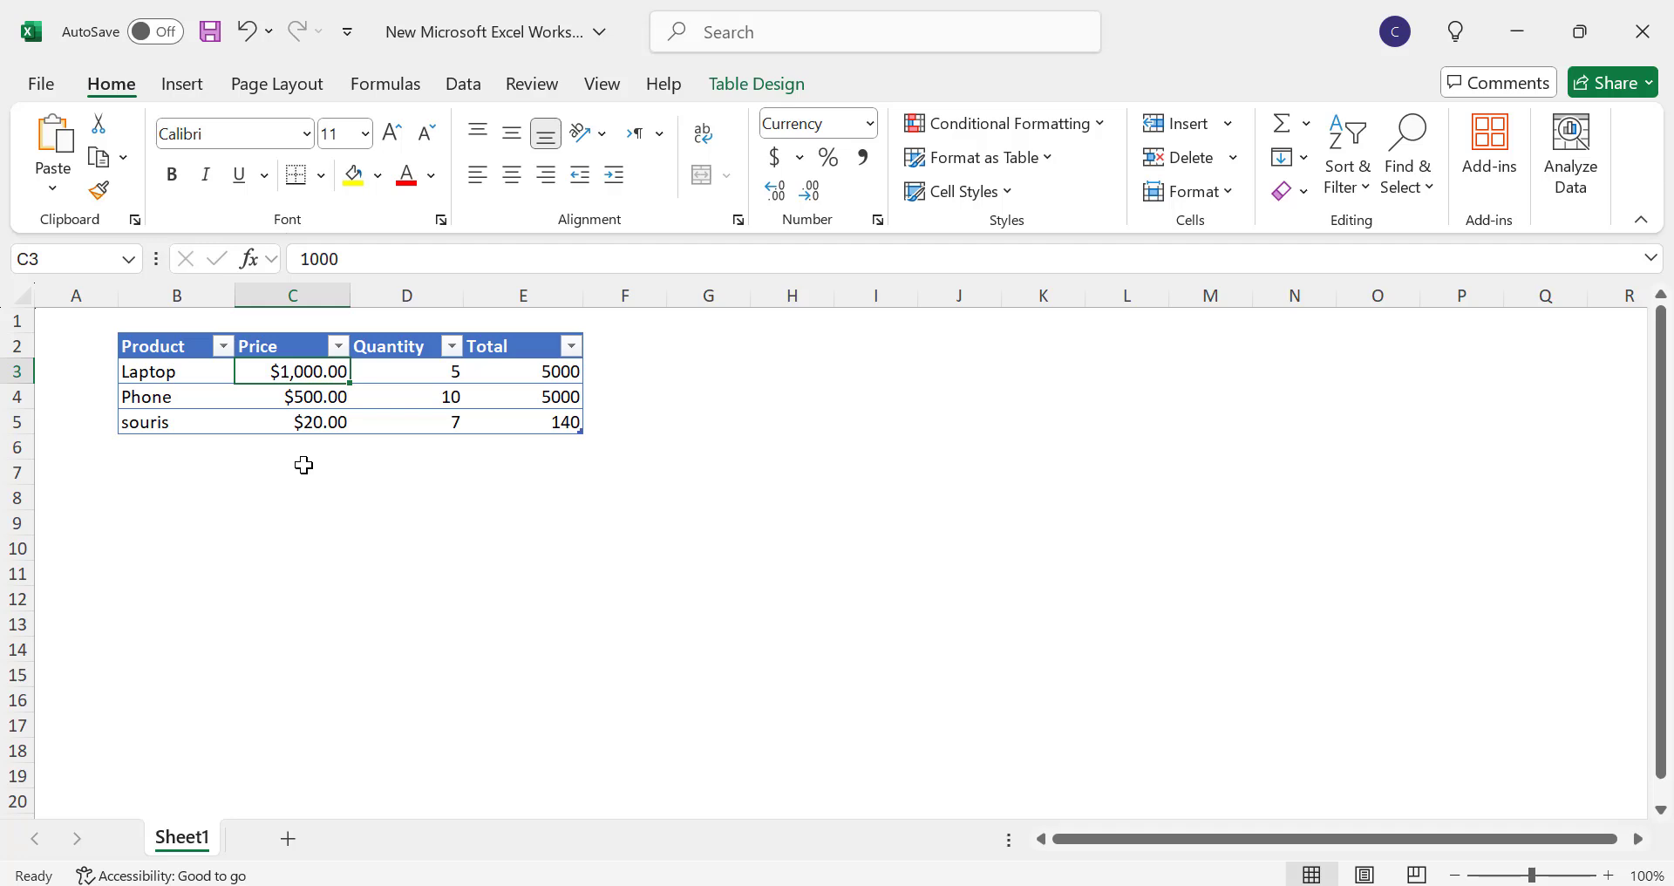
{"action": "left_click", "coordinate": [304, 466]}
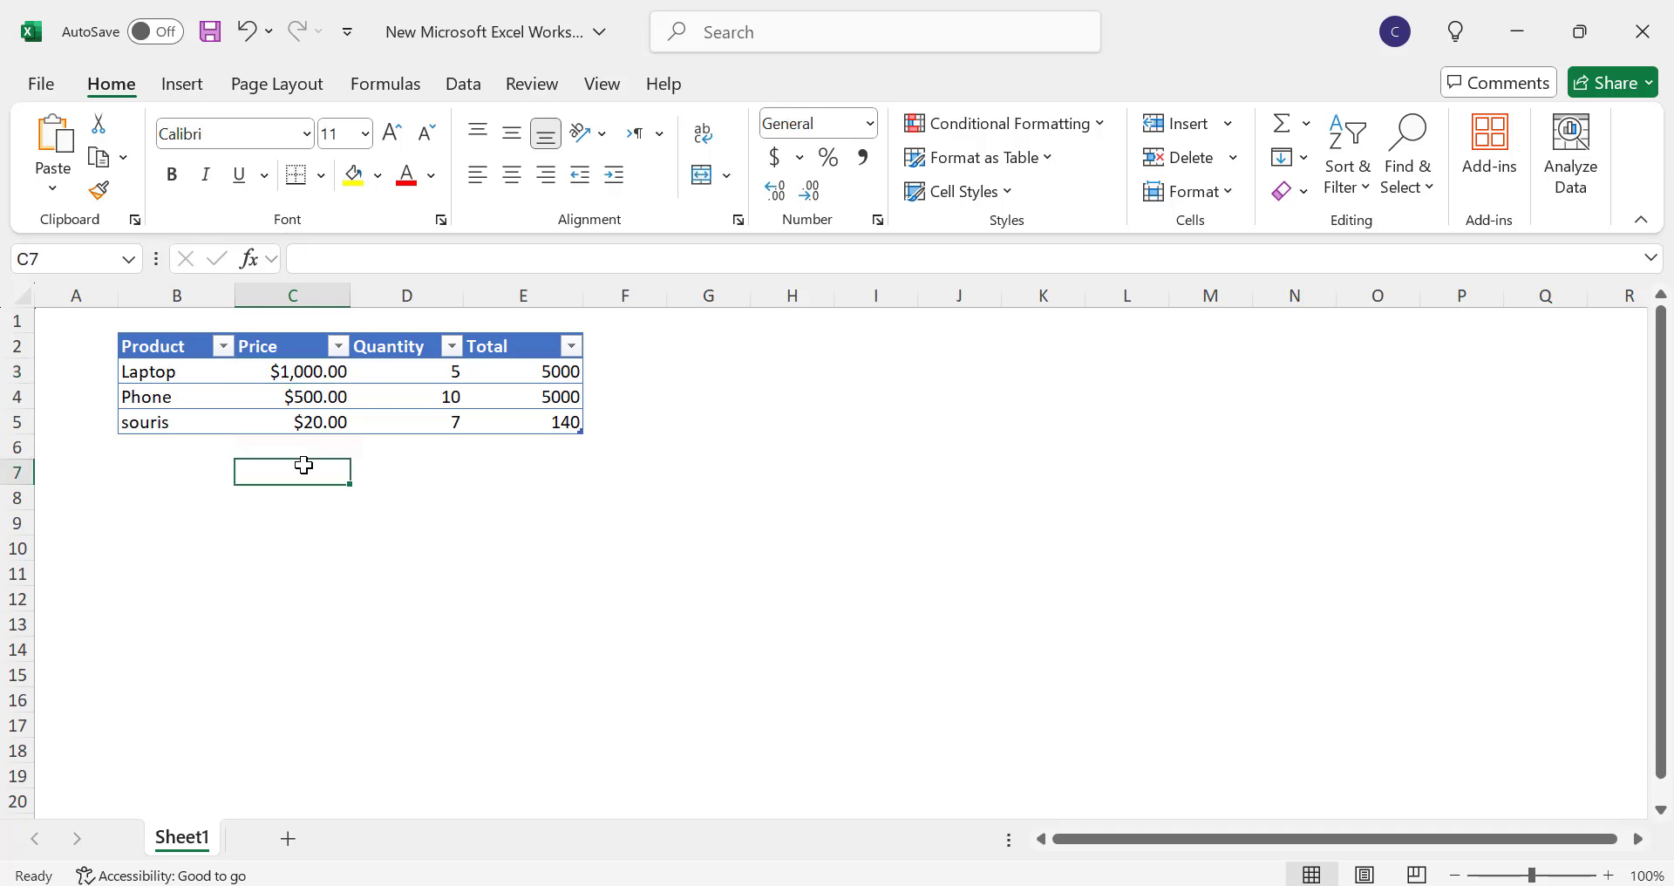